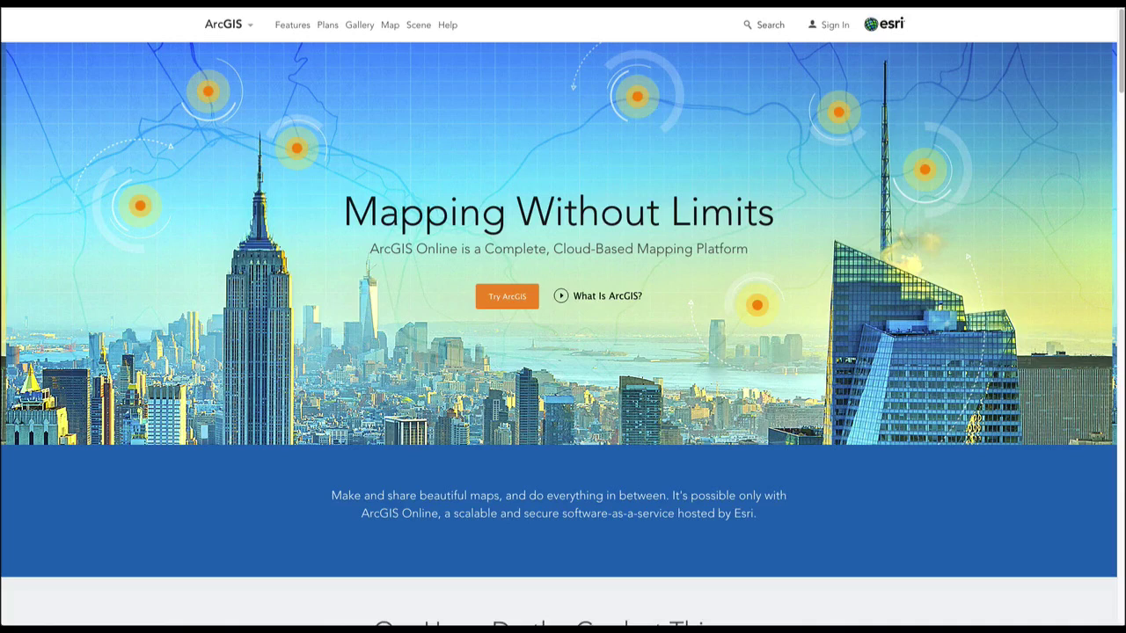
Open the ArcGIS sign-in page from the landing page's top navigation bar.
{"action": "left_click", "coordinate": [835, 25]}
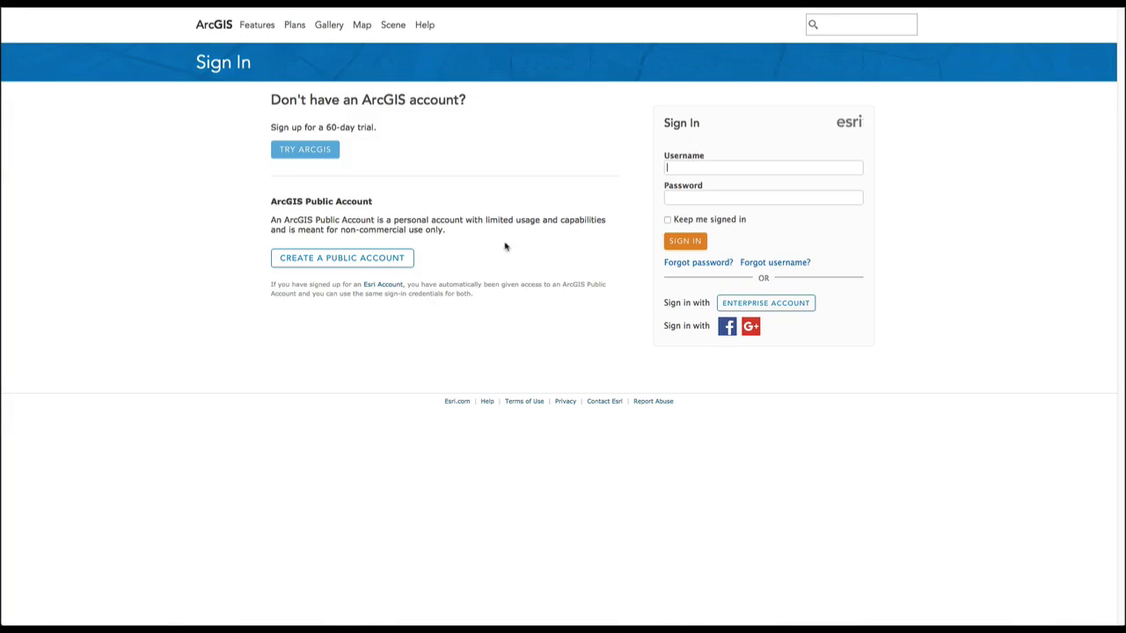
Register a new public account with your own details and accept the terms of use.
{"action": "left_click", "coordinate": [410, 258]}
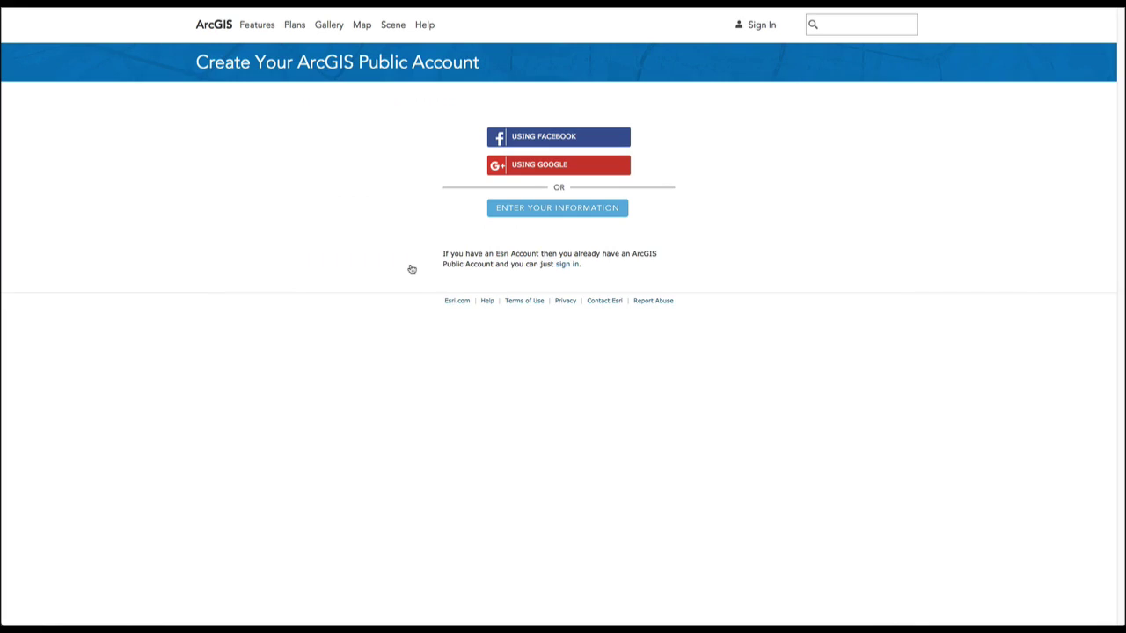
{"action": "left_click", "coordinate": [625, 215]}
{"action": "left_click", "coordinate": [595, 127]}
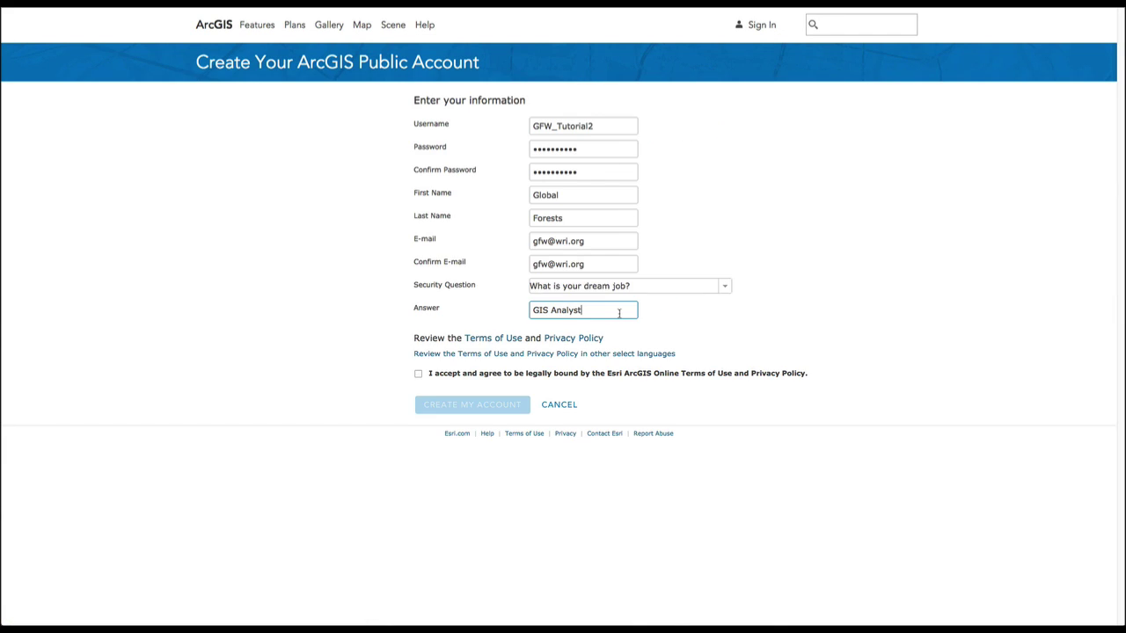
{"action": "left_click", "coordinate": [418, 374]}
{"action": "left_click", "coordinate": [526, 409]}
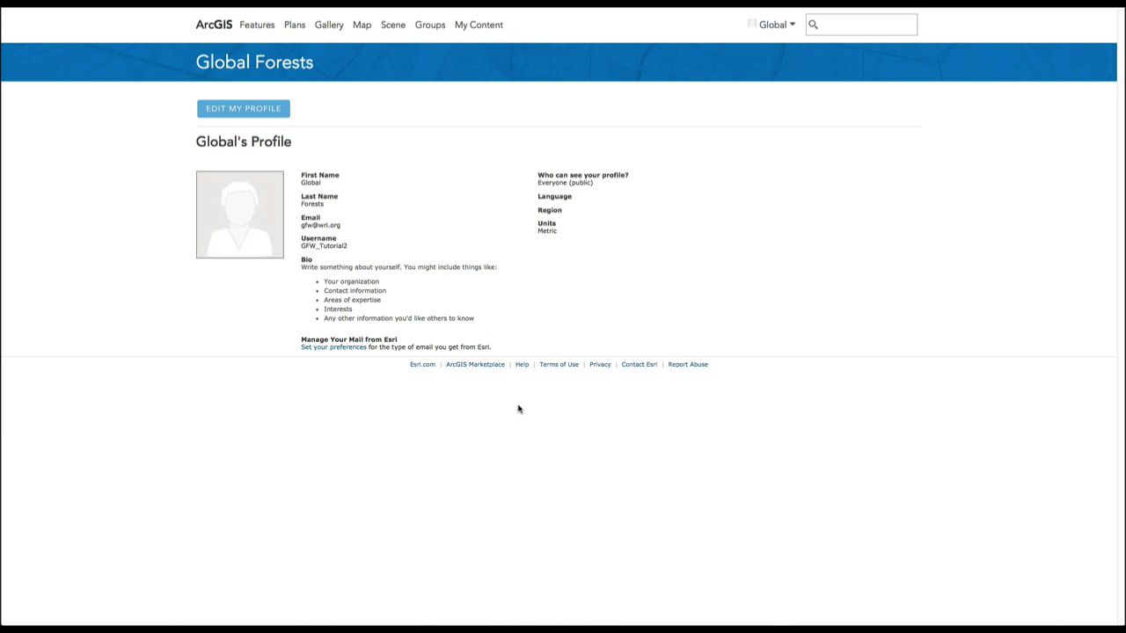
{"action": "left_click", "coordinate": [371, 33]}
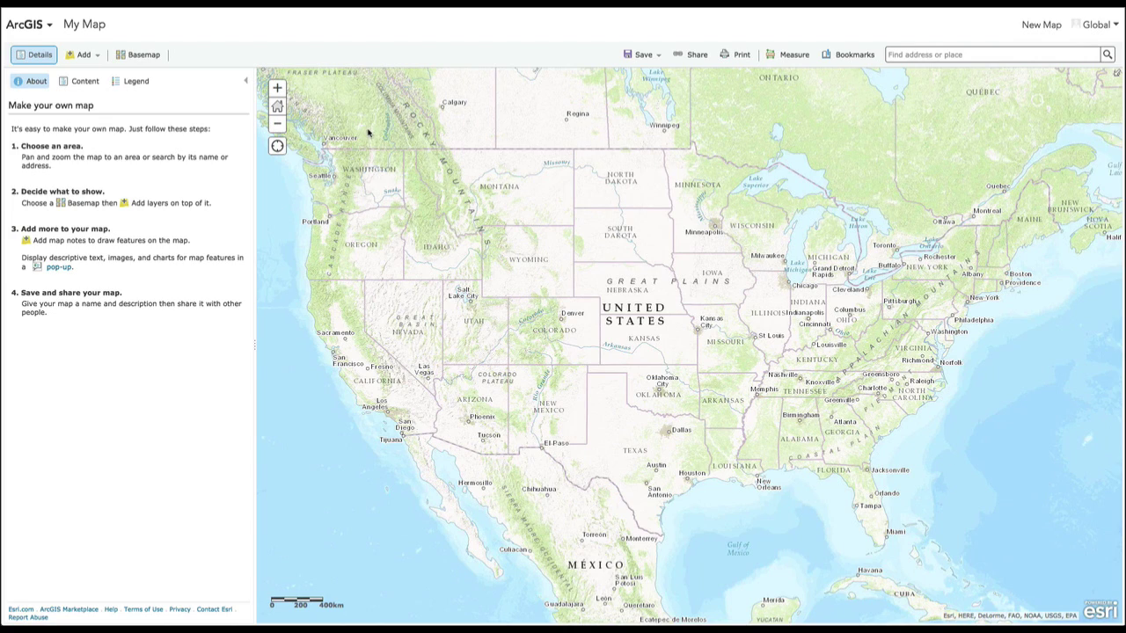
Change the new map's basemap to satellite Imagery.
{"action": "left_click", "coordinate": [162, 62]}
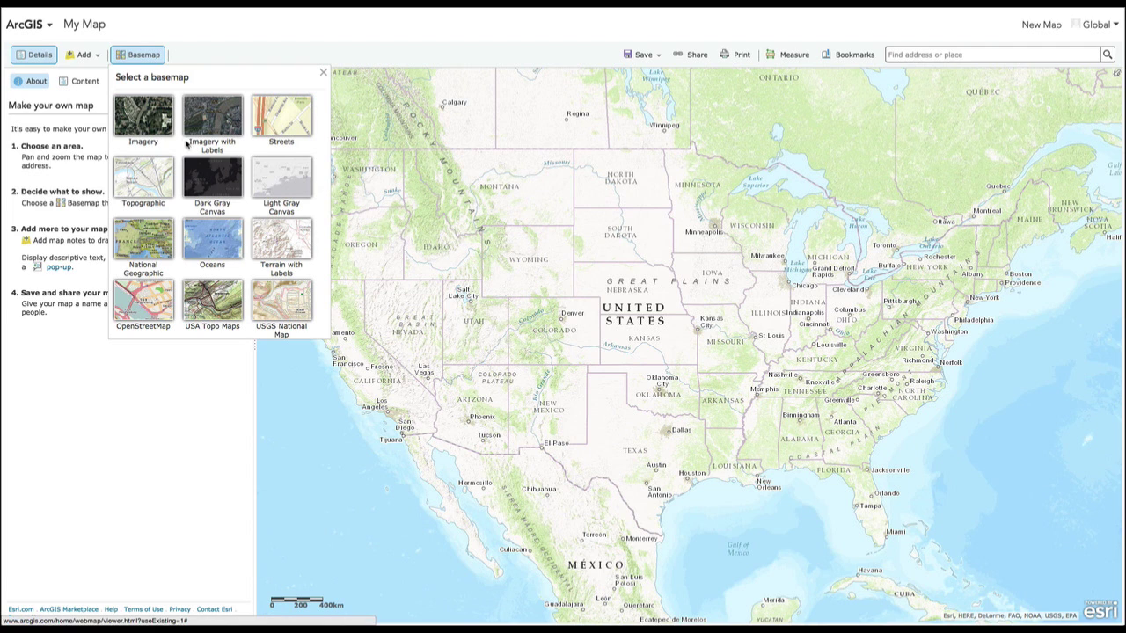
{"action": "left_click", "coordinate": [163, 126]}
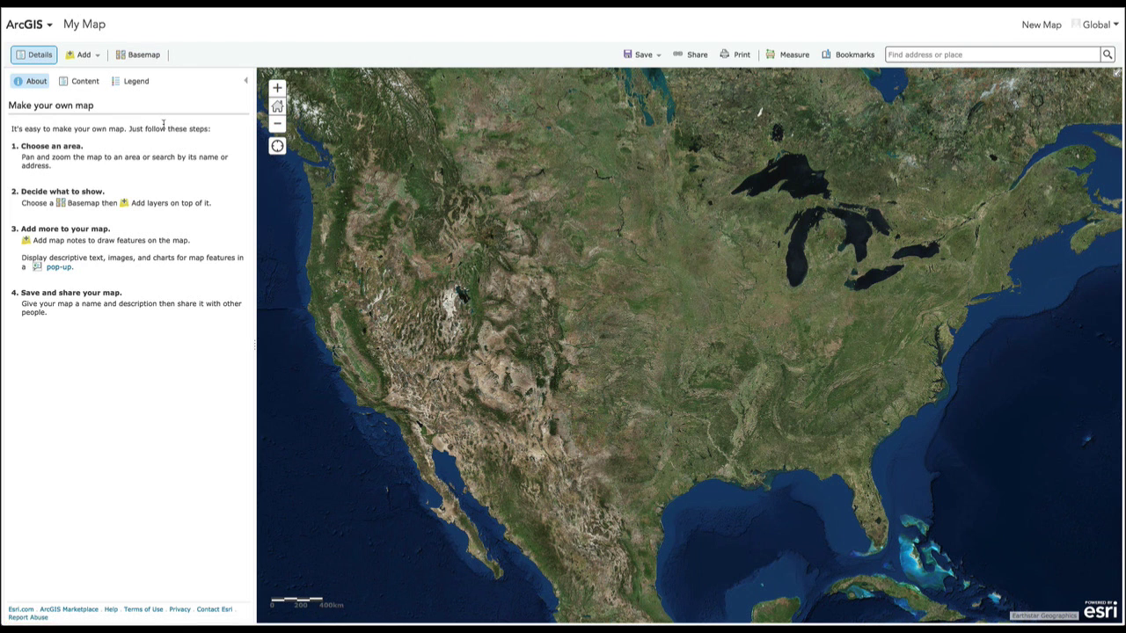
Search layers for 'Global Forest Watch' beyond the map area, showing 70 results.
{"action": "left_click", "coordinate": [100, 57]}
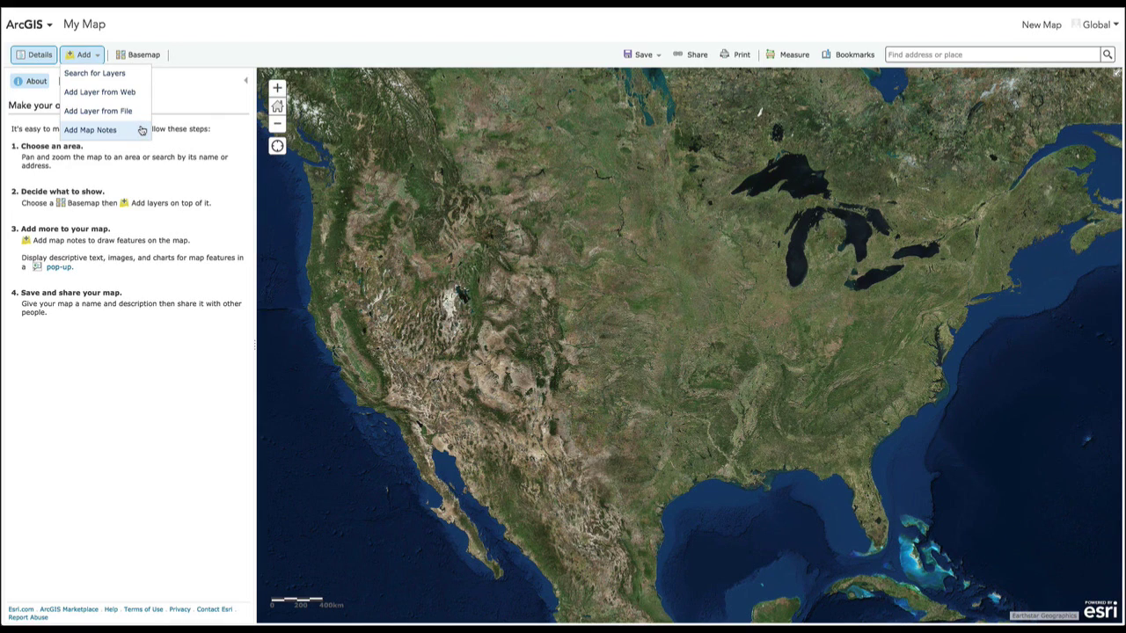
{"action": "left_click", "coordinate": [136, 77]}
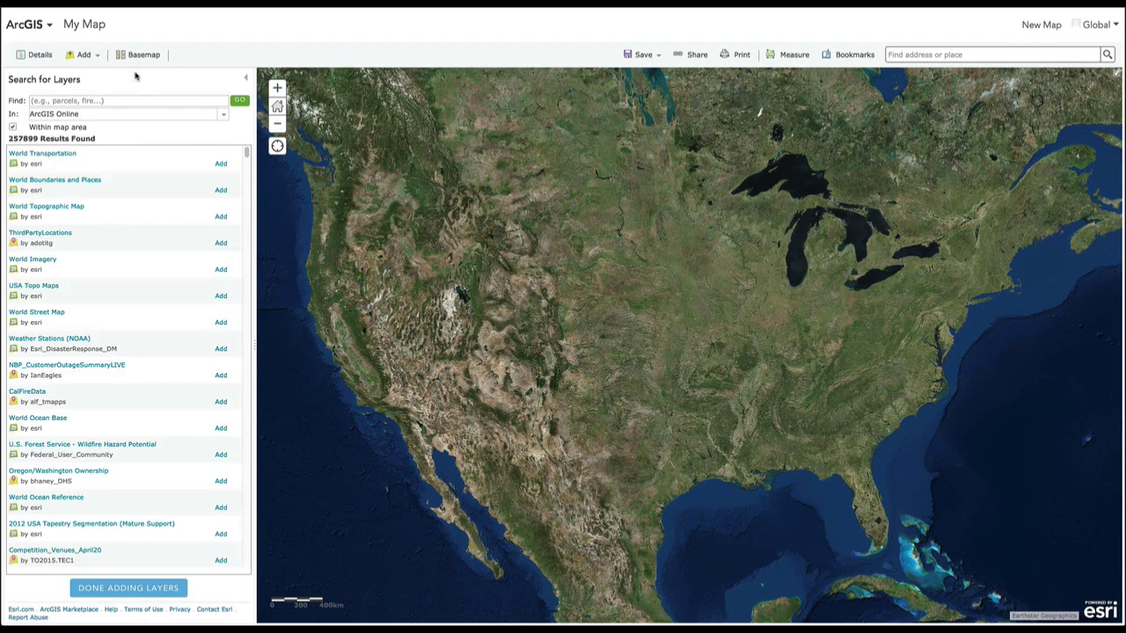
{"action": "left_click", "coordinate": [137, 100]}
{"action": "type", "text": "Global Forest Watch"}
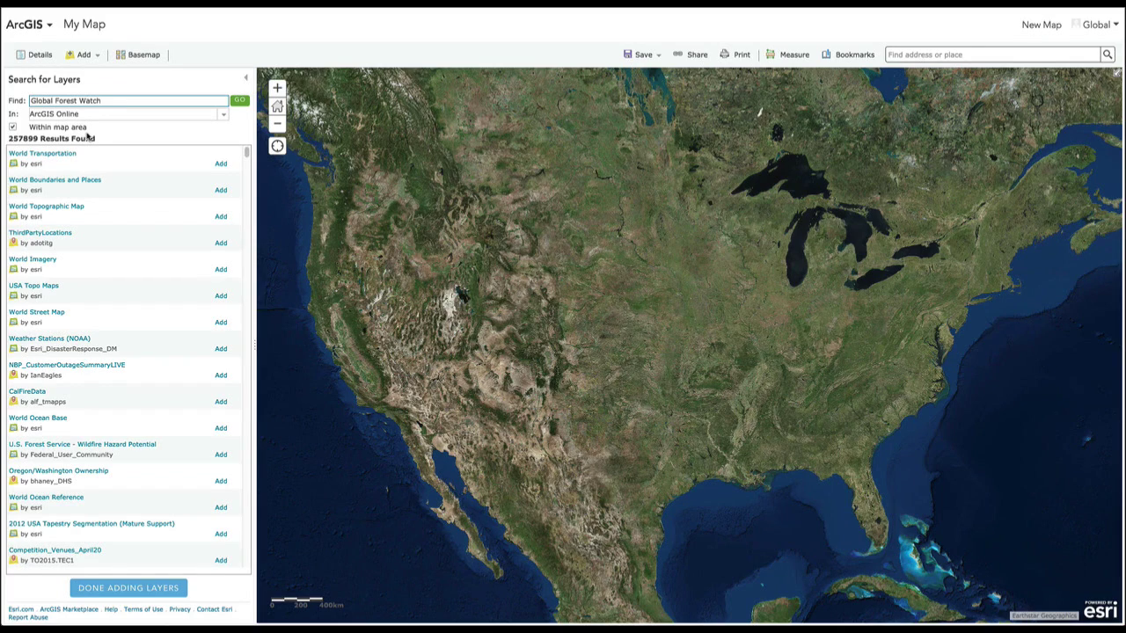
{"action": "left_click", "coordinate": [13, 128]}
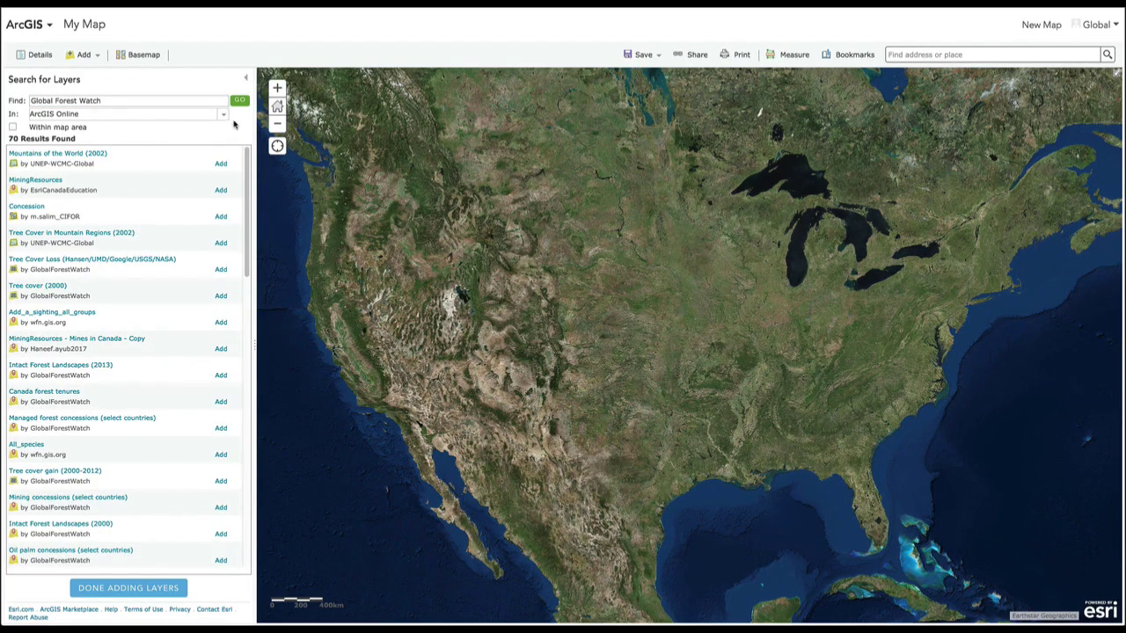
From the Global Forest Watch results add Intact Forest Landscapes (2000) and Cameroon agro-industrial zones.
{"action": "left_click", "coordinate": [240, 102]}
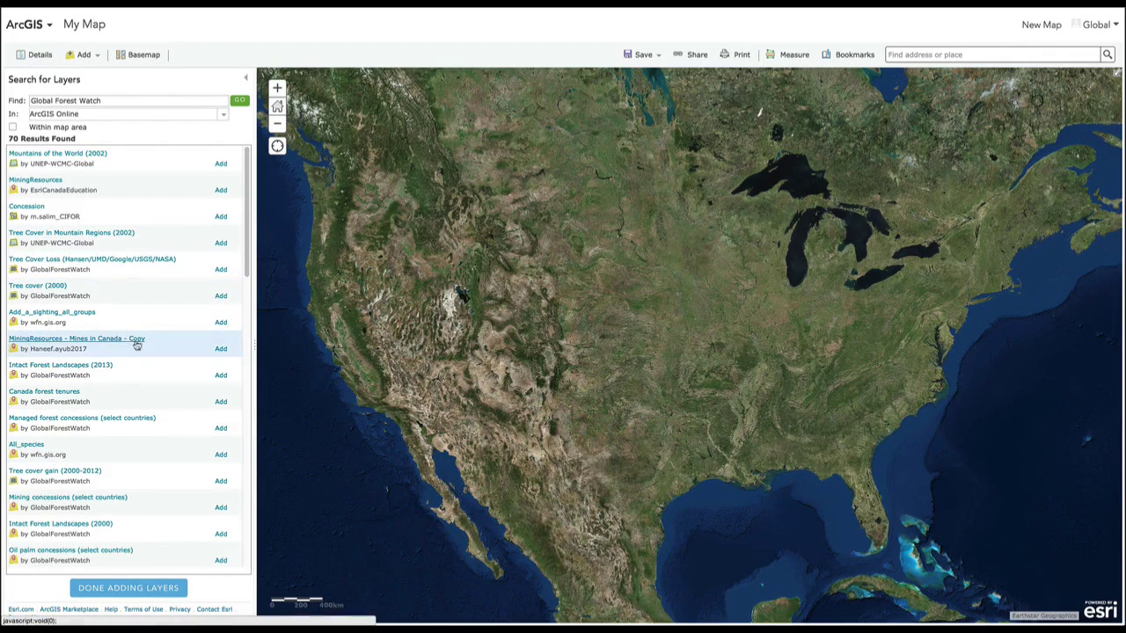
{"action": "left_click", "coordinate": [221, 534]}
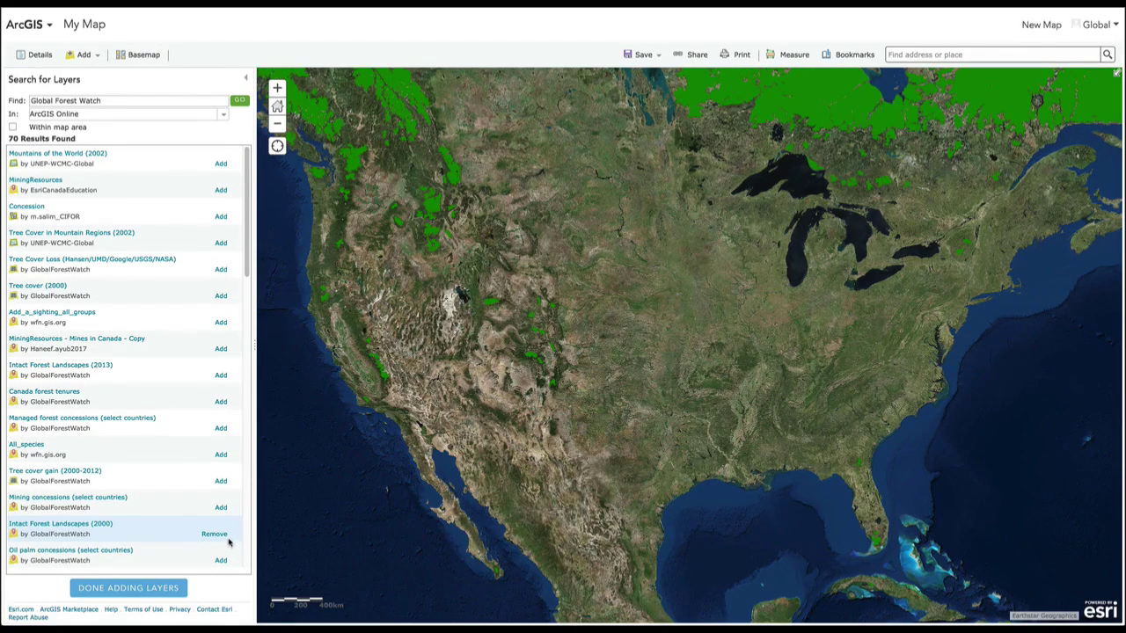
{"action": "left_click_drag", "start_coordinate": [247, 258], "coordinate": [248, 424]}
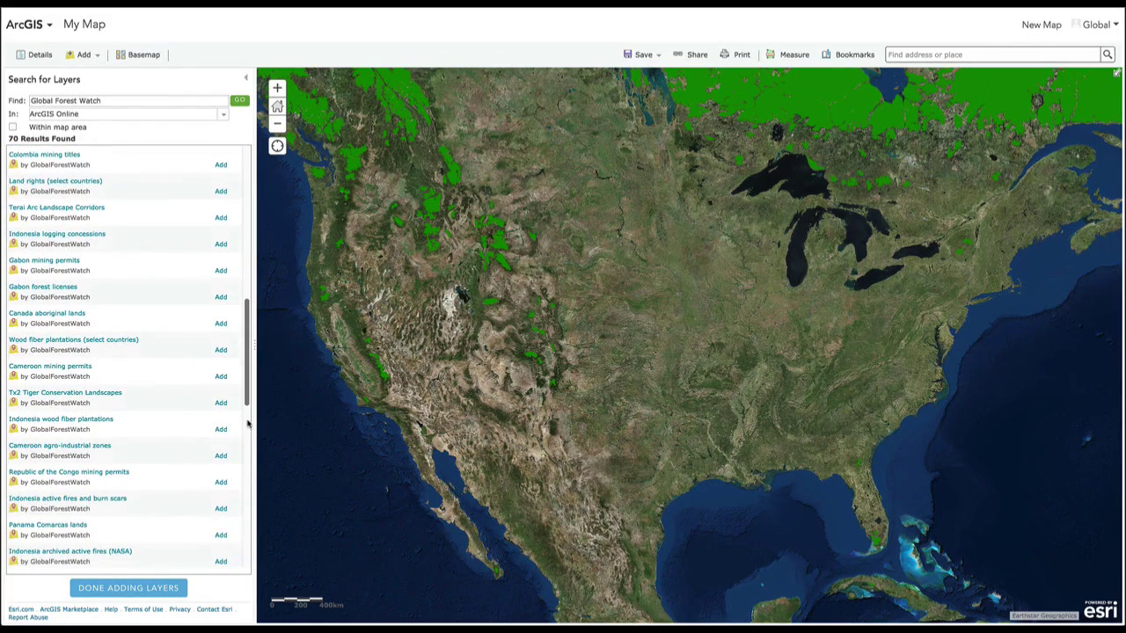
{"action": "left_click", "coordinate": [221, 456]}
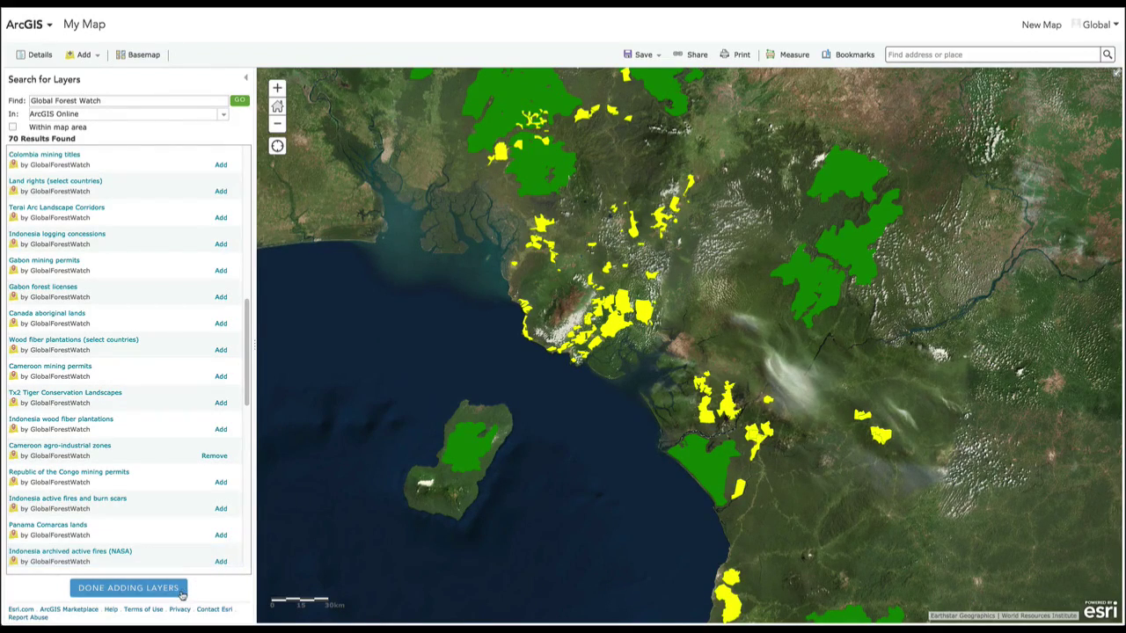
{"action": "left_click", "coordinate": [184, 595]}
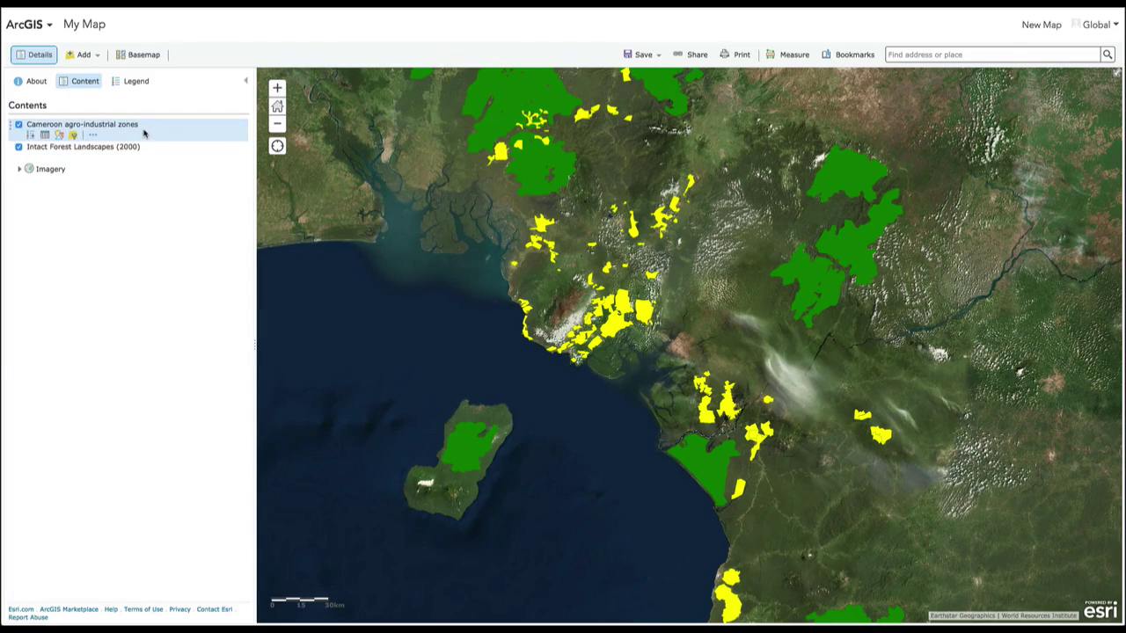
Give the Cameroon agro-industrial zones an orange #FF5500 fill at 50% transparency.
{"action": "left_click", "coordinate": [60, 135]}
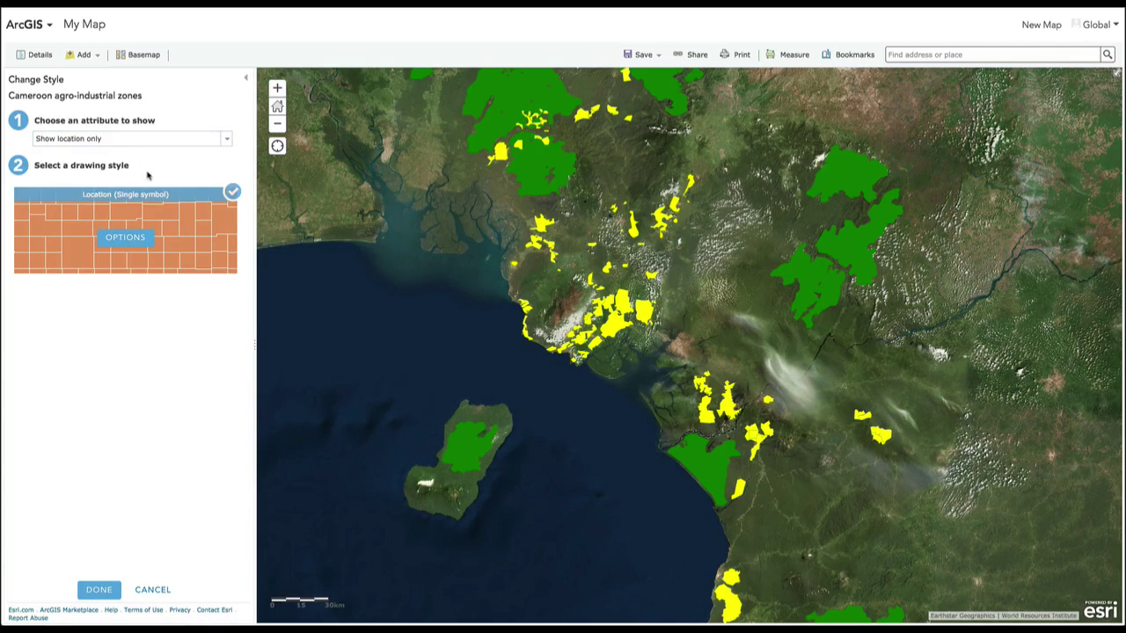
{"action": "left_click", "coordinate": [143, 238]}
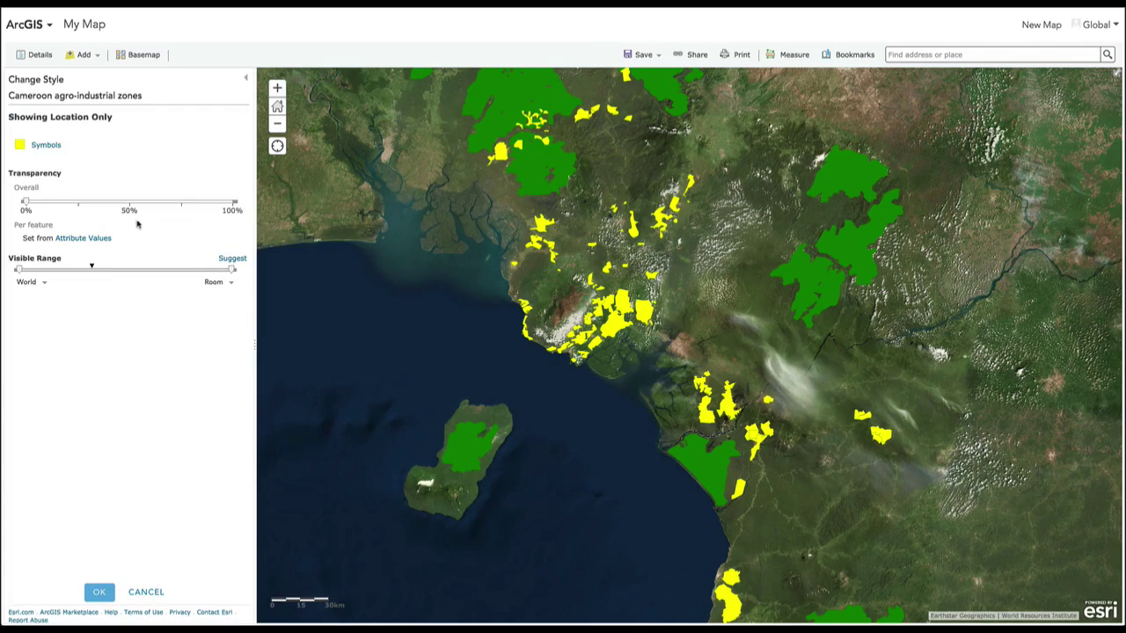
{"action": "left_click", "coordinate": [52, 146]}
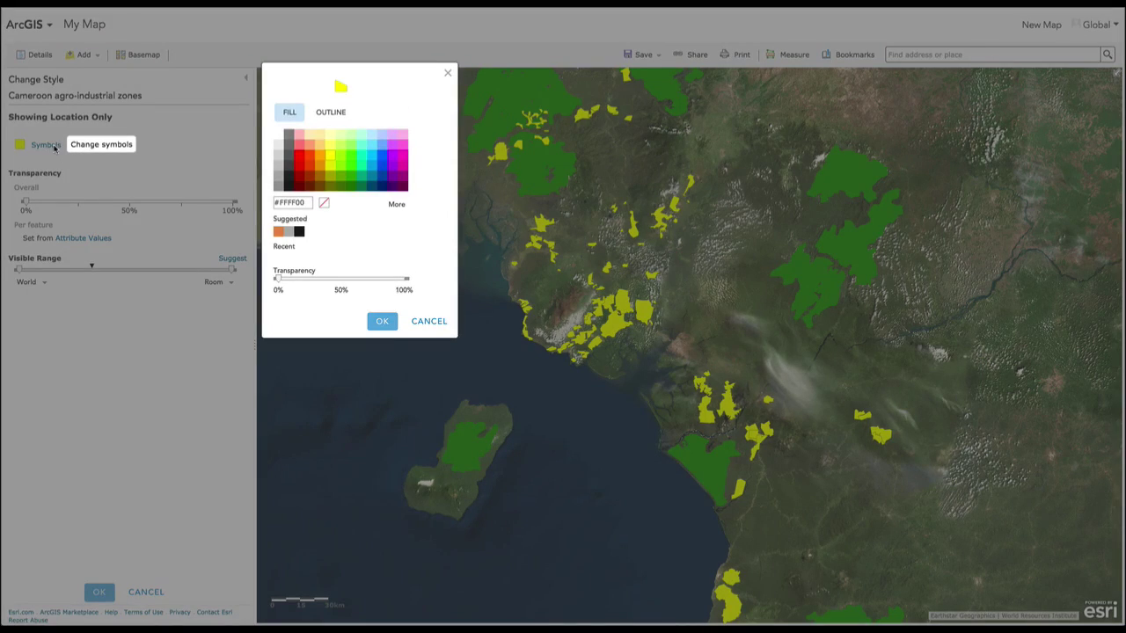
{"action": "left_click", "coordinate": [310, 159]}
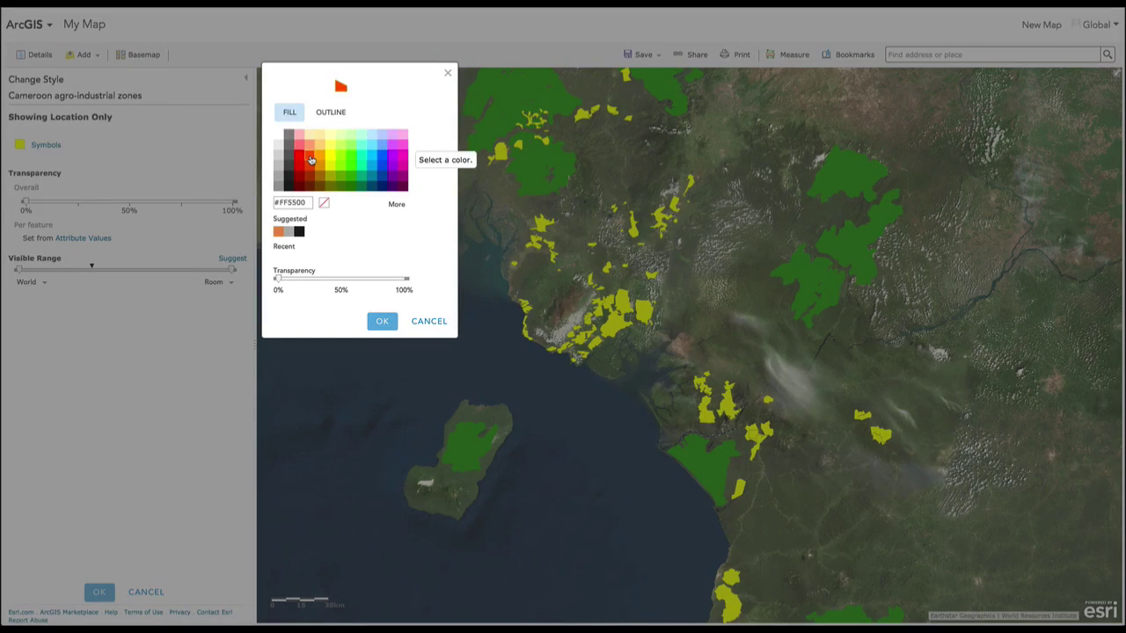
{"action": "left_click_drag", "start_coordinate": [279, 279], "coordinate": [305, 281]}
{"action": "left_click", "coordinate": [382, 321]}
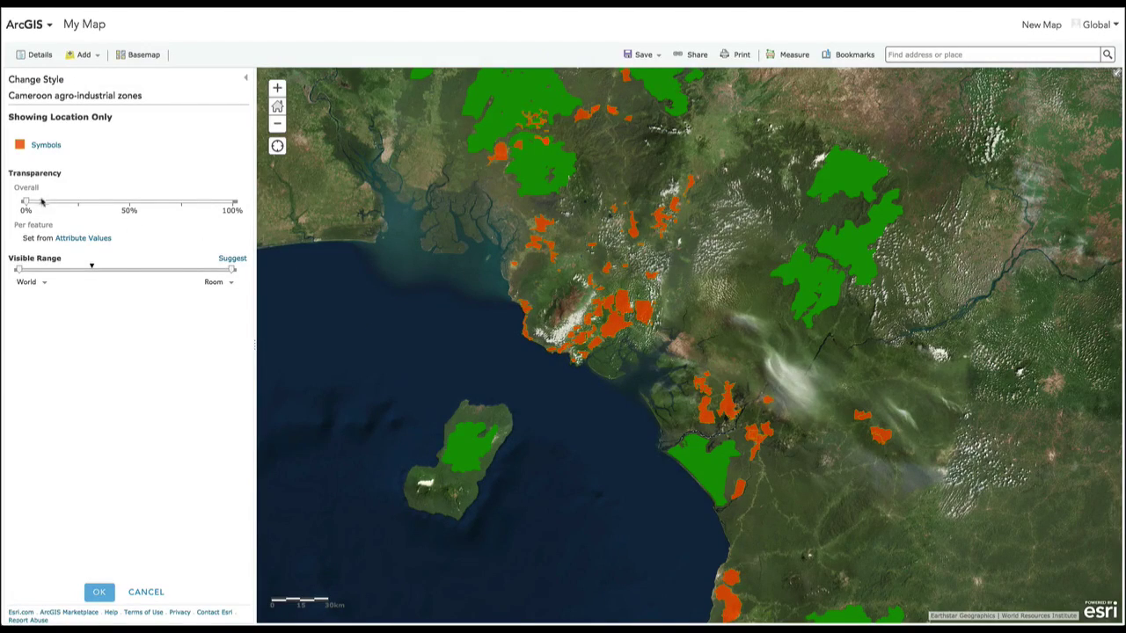
{"action": "mouse_move", "coordinate": [27, 203]}
{"action": "left_mouse_down"}
{"action": "mouse_move", "coordinate": [155, 201]}
{"action": "mouse_move", "coordinate": [26, 201]}
{"action": "left_mouse_up"}
{"action": "left_click", "coordinate": [102, 594]}
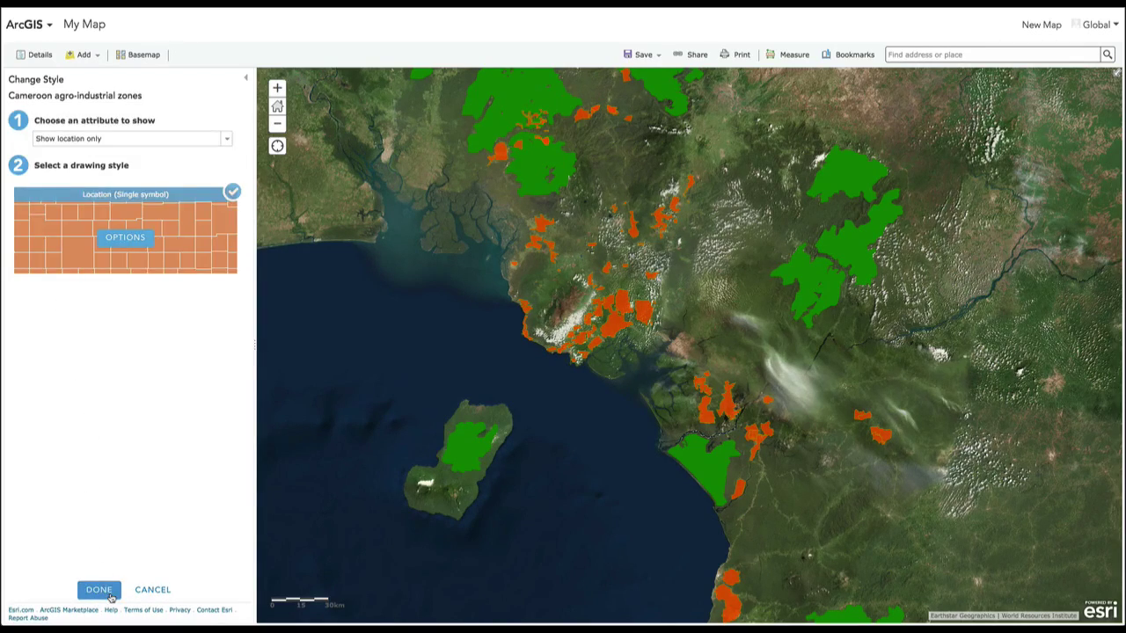
{"action": "left_click", "coordinate": [107, 595]}
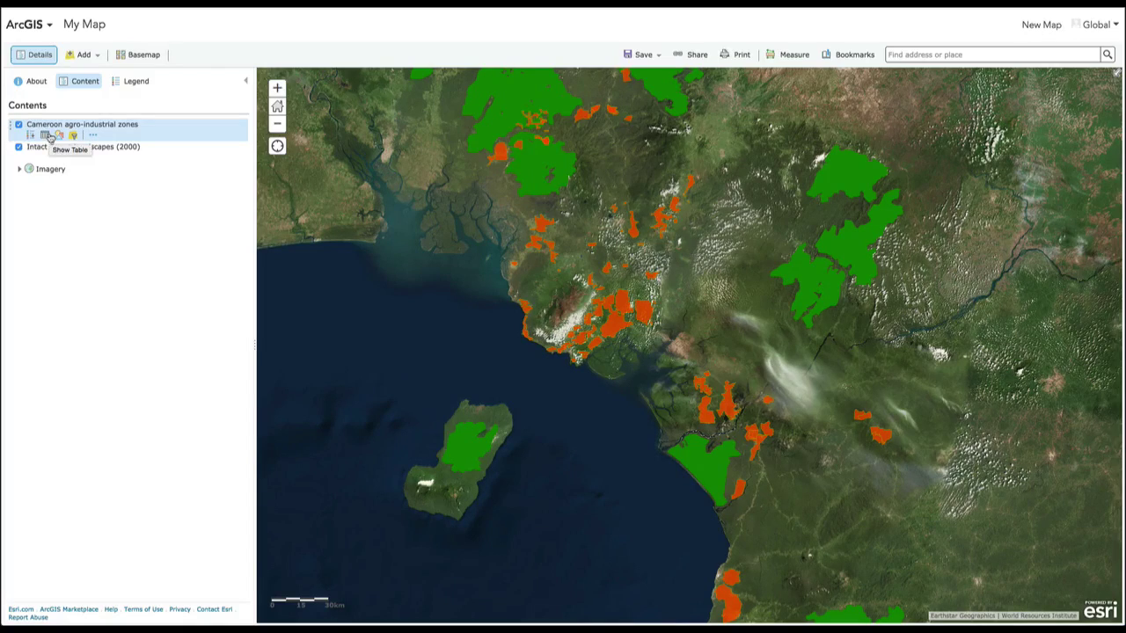
Show the agro-industrial zones attribute table and open the layer's filter dialog.
{"action": "left_click", "coordinate": [46, 136]}
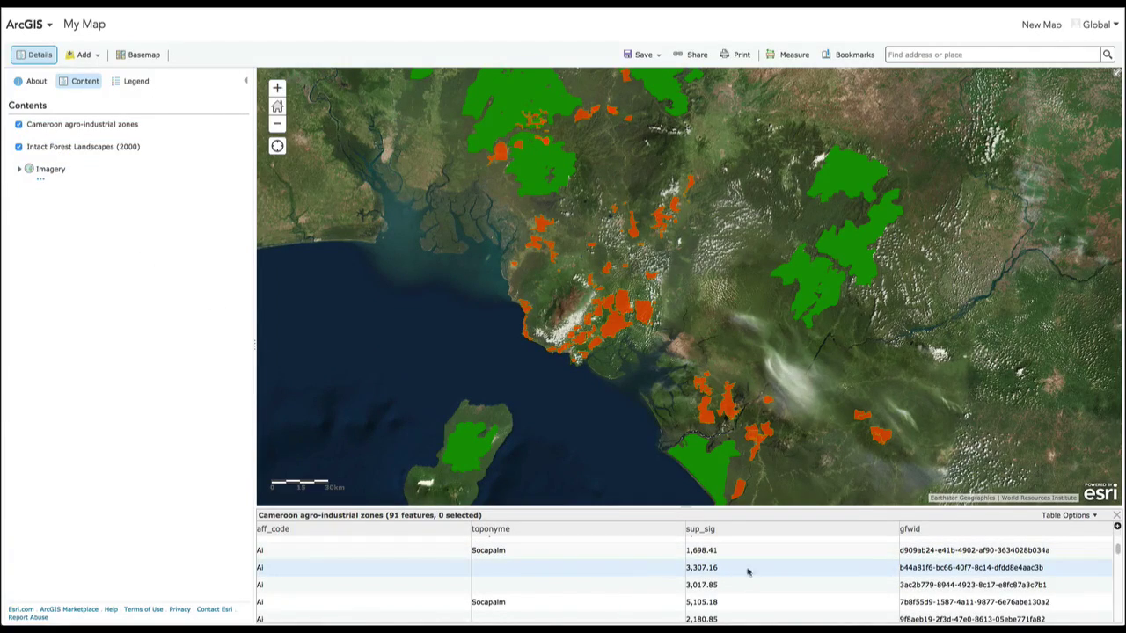
{"action": "scroll", "coordinate": [804, 567], "scroll_direction": "down", "scroll_amount": 5}
{"action": "scroll", "coordinate": [804, 567], "scroll_direction": "down", "scroll_amount": 3}
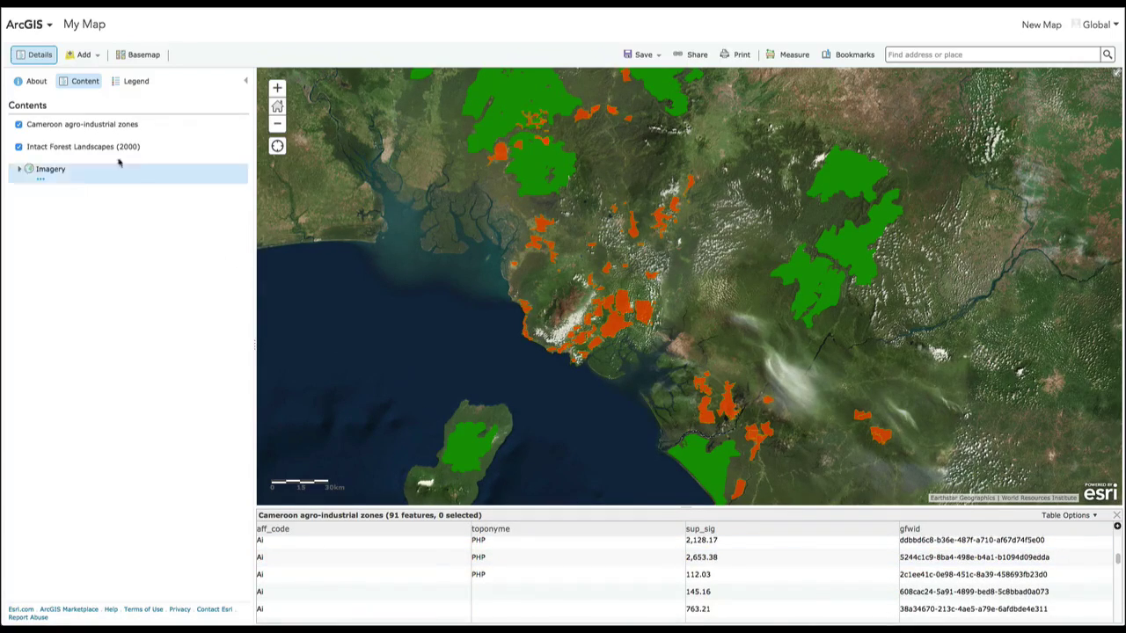
{"action": "left_click", "coordinate": [74, 134]}
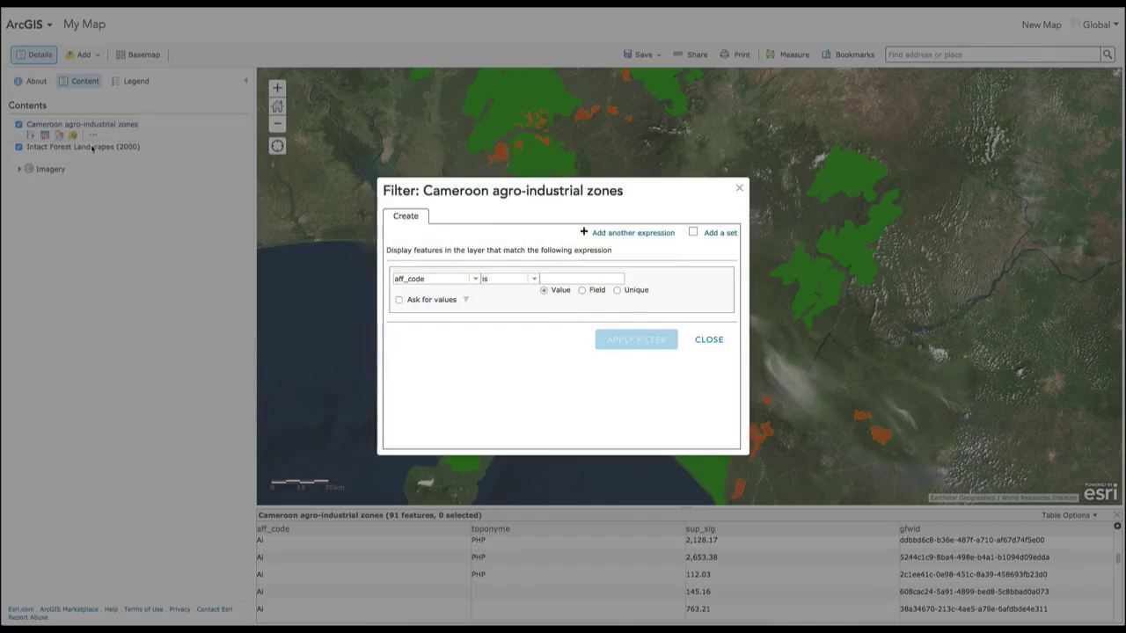
Filter the zones to toponyme contains 'CDC', leaving 15 CDC Plantation features.
{"action": "left_click", "coordinate": [476, 279]}
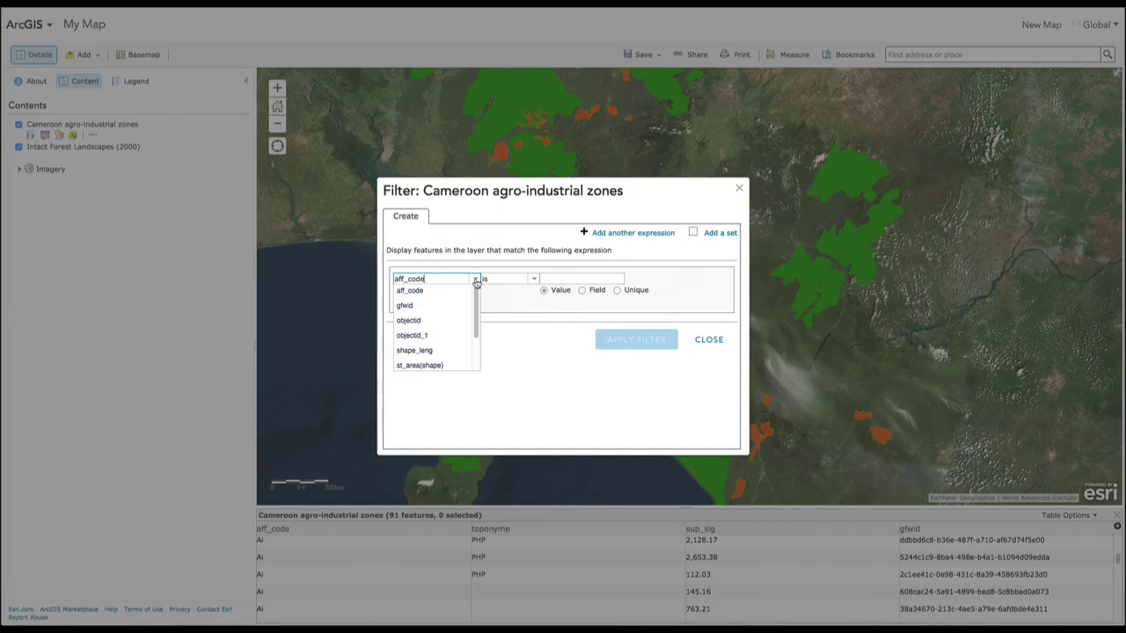
{"action": "scroll", "coordinate": [476, 299], "scroll_direction": "down", "scroll_amount": 3}
{"action": "left_click", "coordinate": [453, 362]}
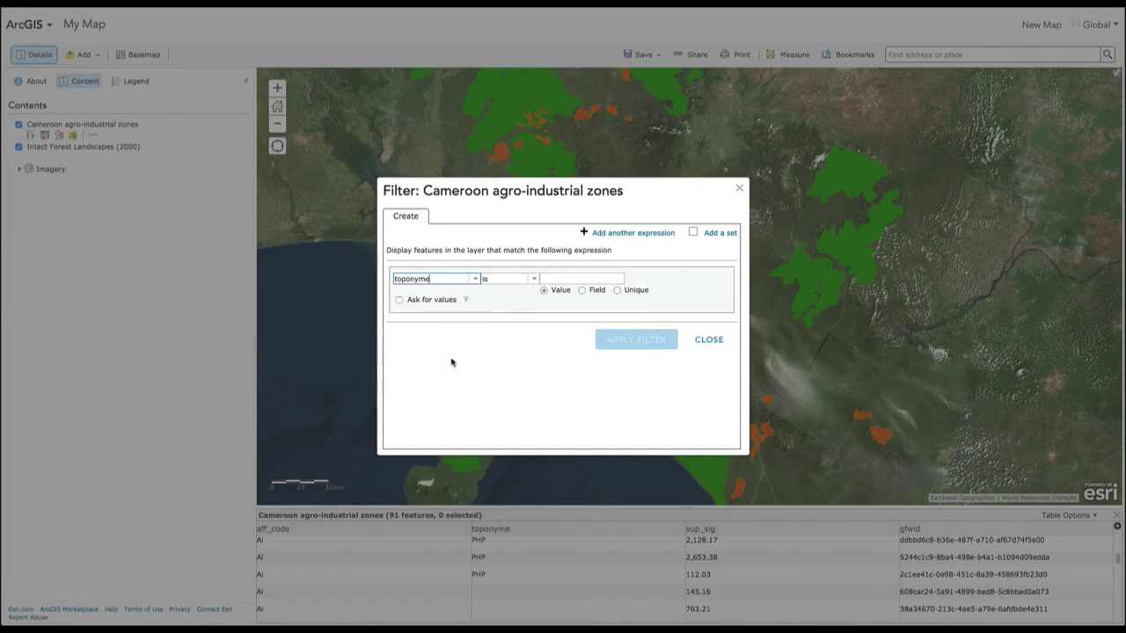
{"action": "left_click", "coordinate": [532, 280]}
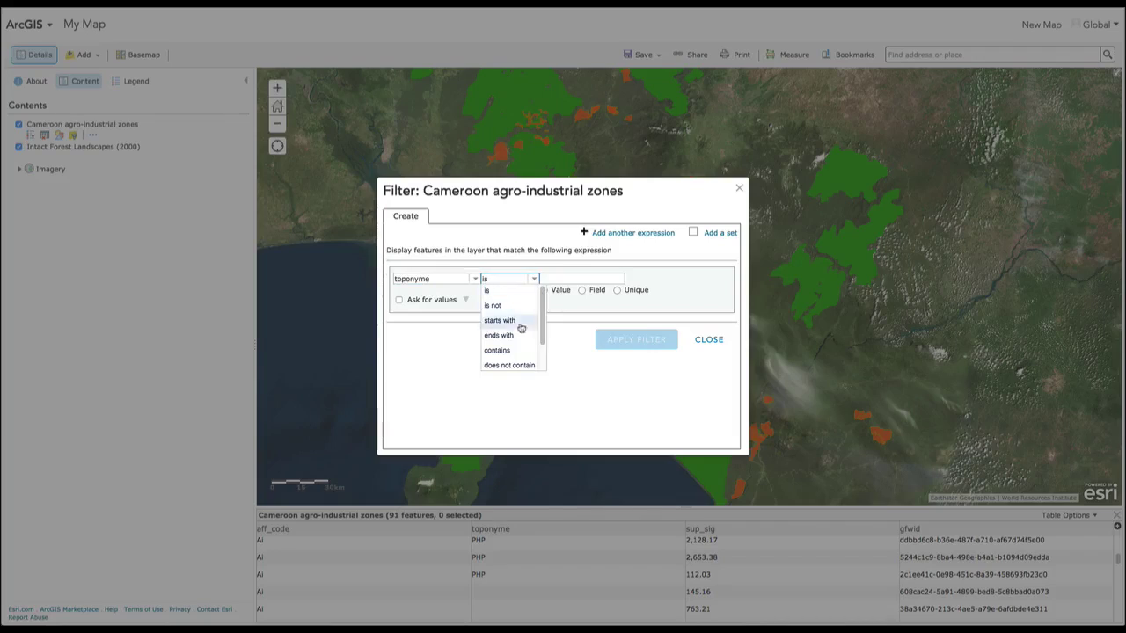
{"action": "left_click", "coordinate": [515, 350]}
{"action": "left_click", "coordinate": [560, 278]}
{"action": "type", "text": "CDC"}
{"action": "left_click", "coordinate": [638, 343]}
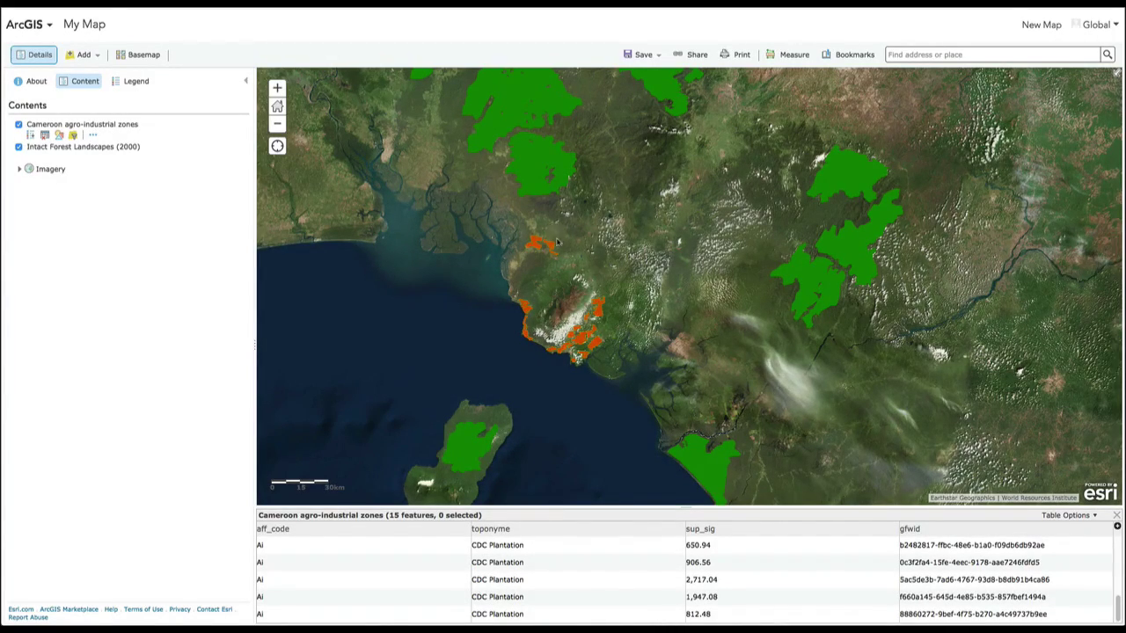
View a CDC plantation's pop-up, remove zone pop-ups, and enable Intact Forest Landscapes pop-ups.
{"action": "left_click", "coordinate": [527, 313]}
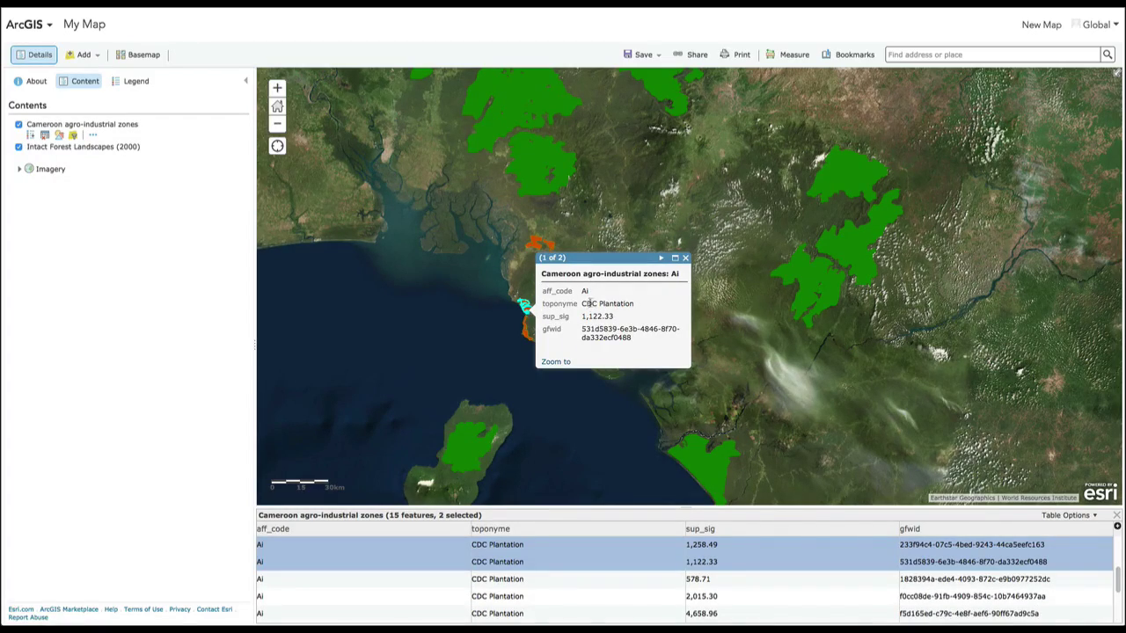
{"action": "left_click", "coordinate": [684, 260]}
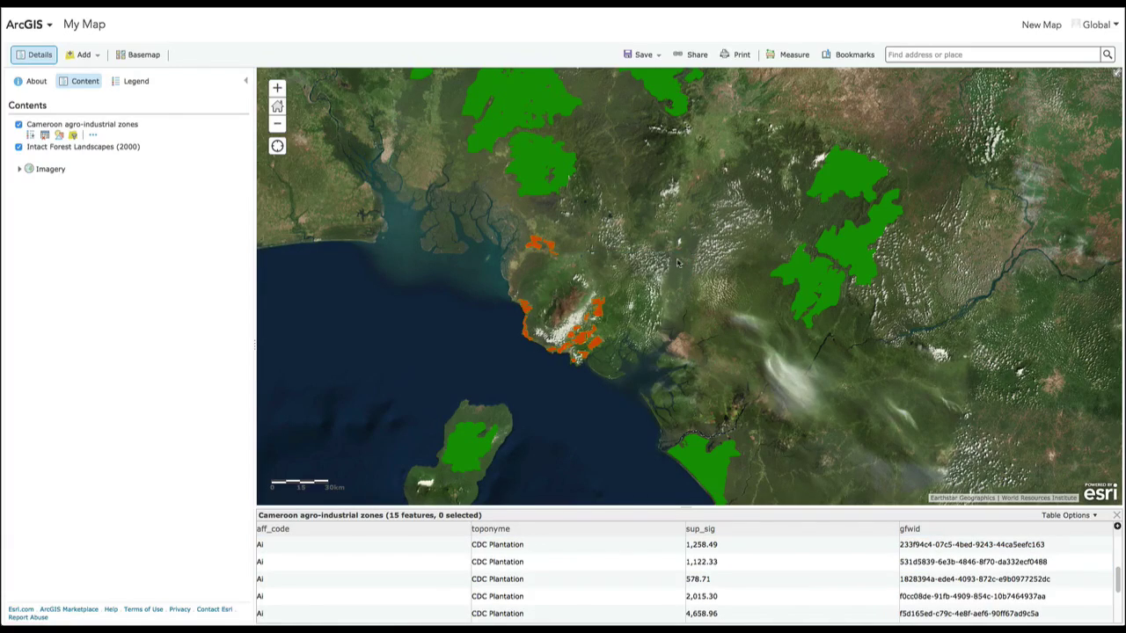
{"action": "left_click", "coordinate": [95, 137]}
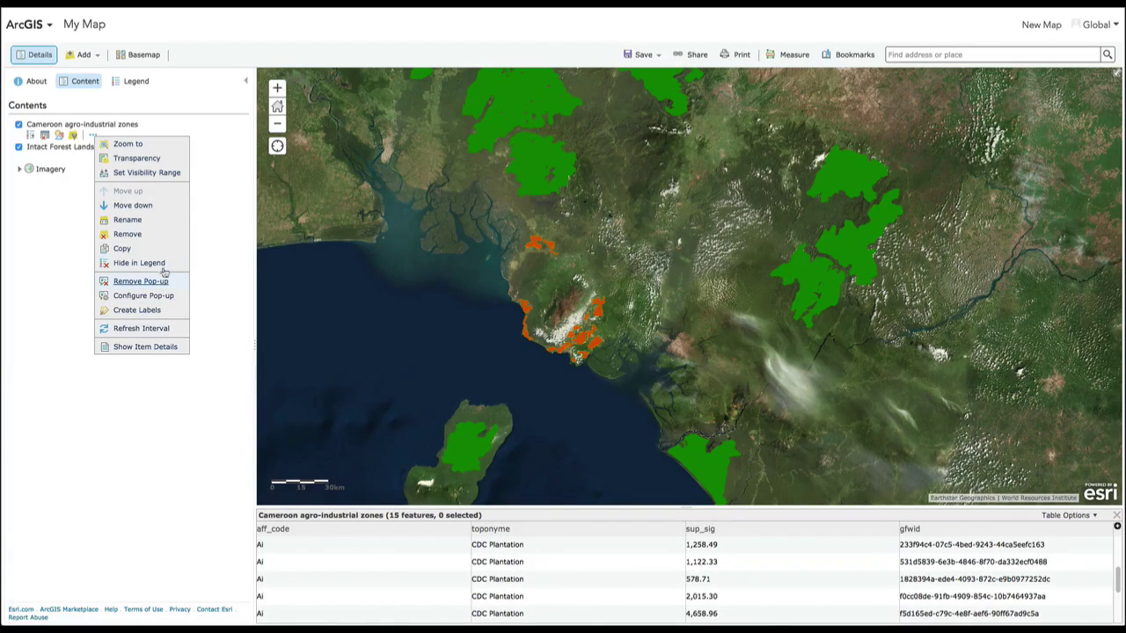
{"action": "left_click", "coordinate": [72, 238]}
{"action": "left_click", "coordinate": [94, 158]}
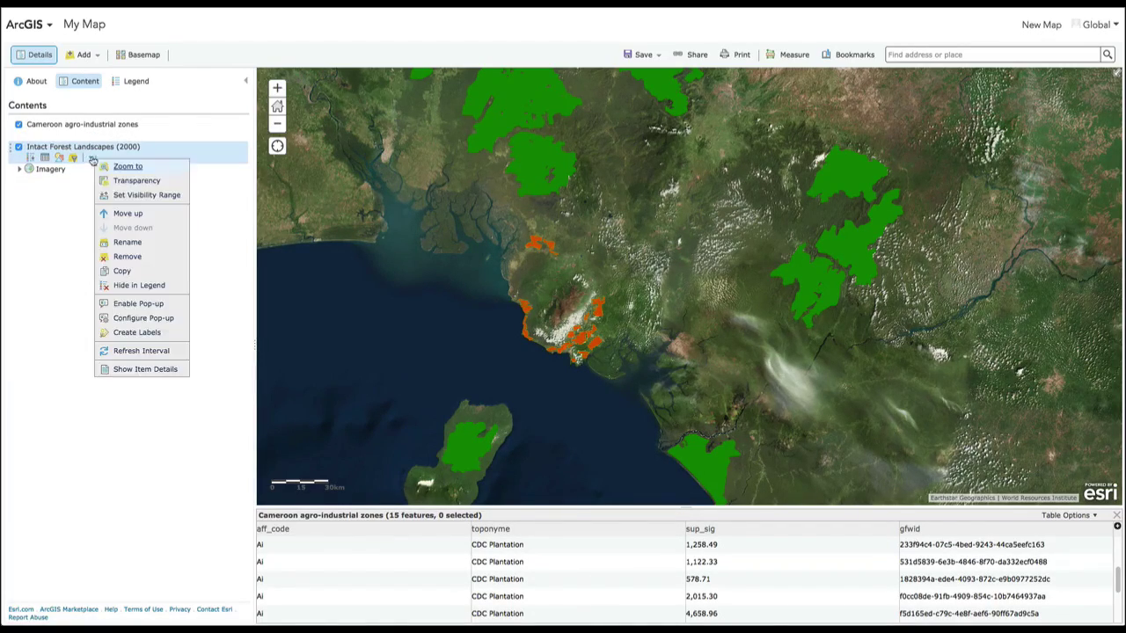
{"action": "left_click", "coordinate": [168, 305]}
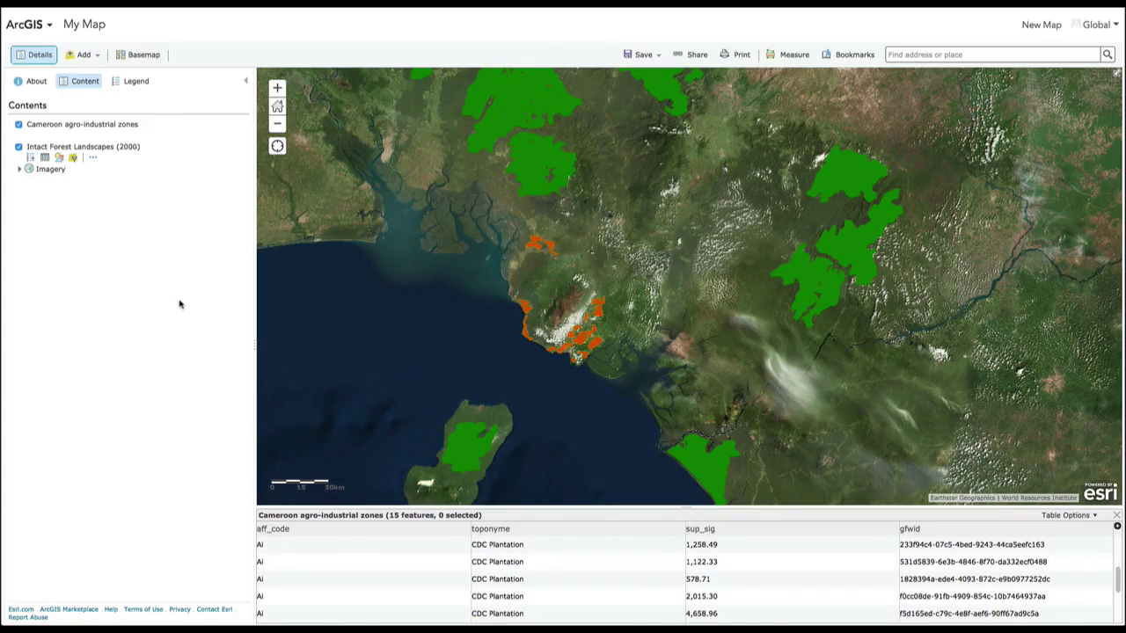
Save the map with the title 'Intact Forest Landscapes and Agriculture in Cameroon'.
{"action": "left_click", "coordinate": [660, 56]}
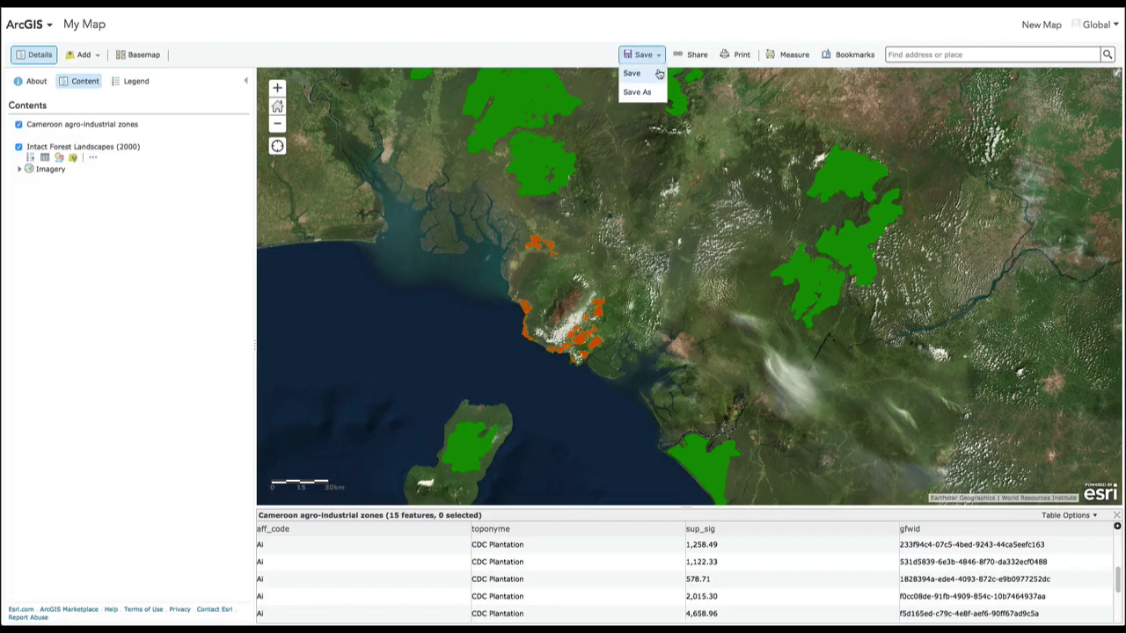
{"action": "left_click", "coordinate": [658, 73]}
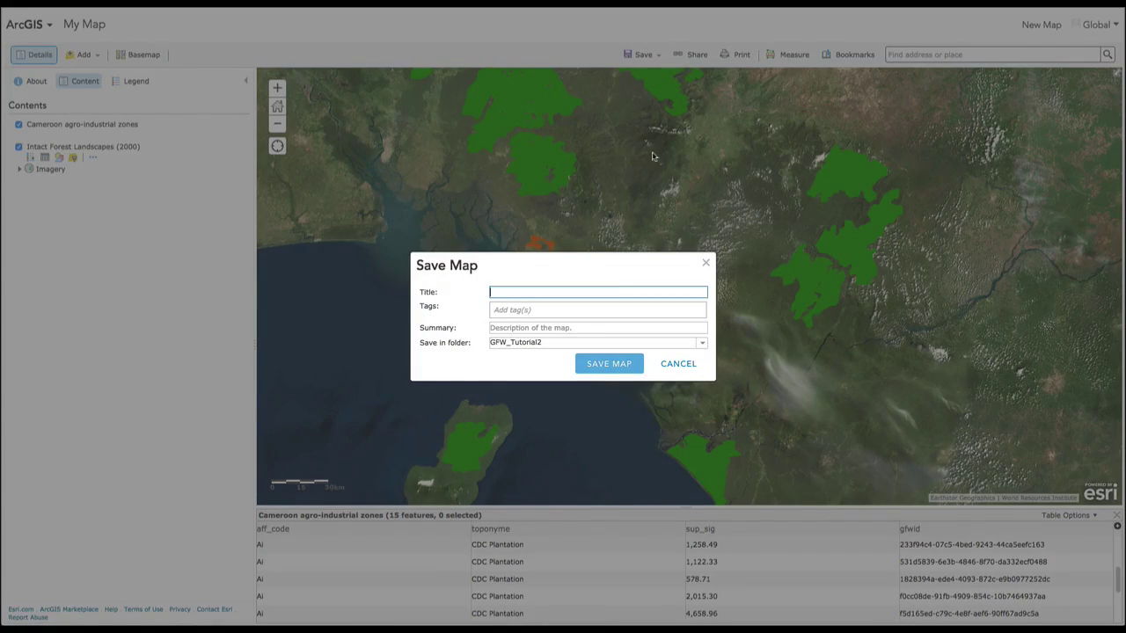
{"action": "type", "text": "Intact Forest Landscapes and Agriculture in Cameroon"}
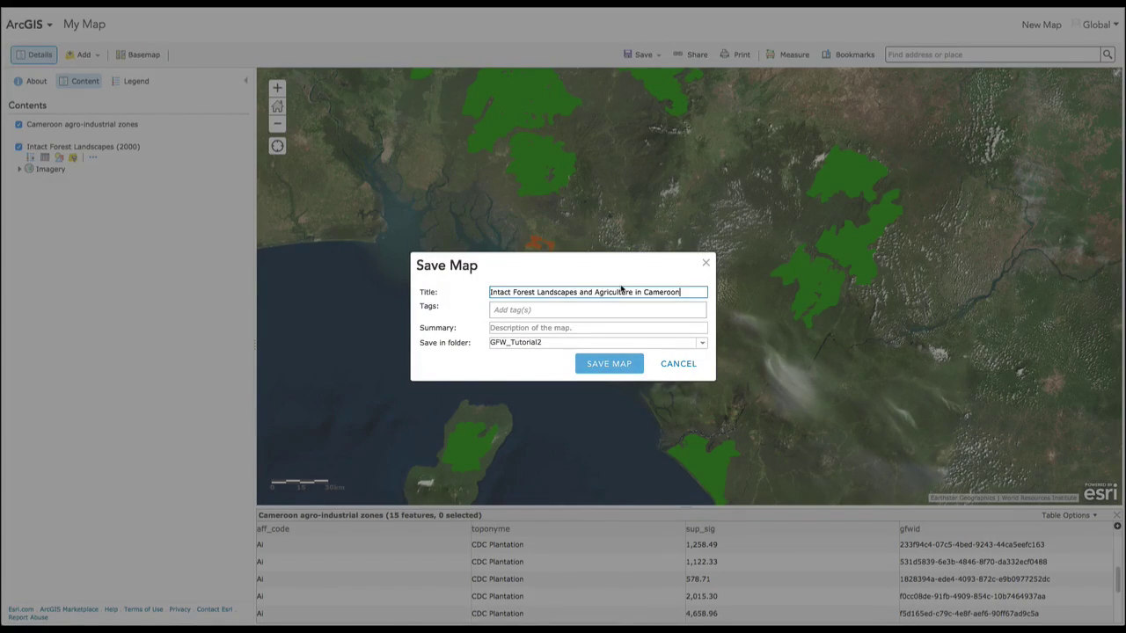
Tag the map Cameroon, agriculture and forests.
{"action": "left_click", "coordinate": [623, 312]}
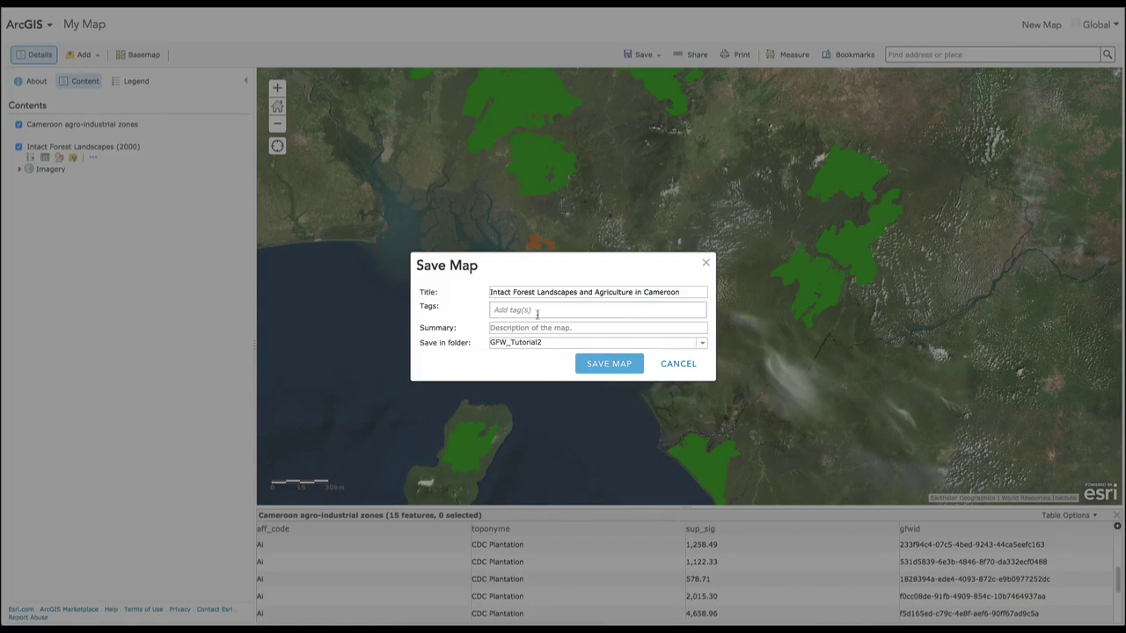
{"action": "type", "text": "Cameroon"}
{"action": "key", "text": "Return"}
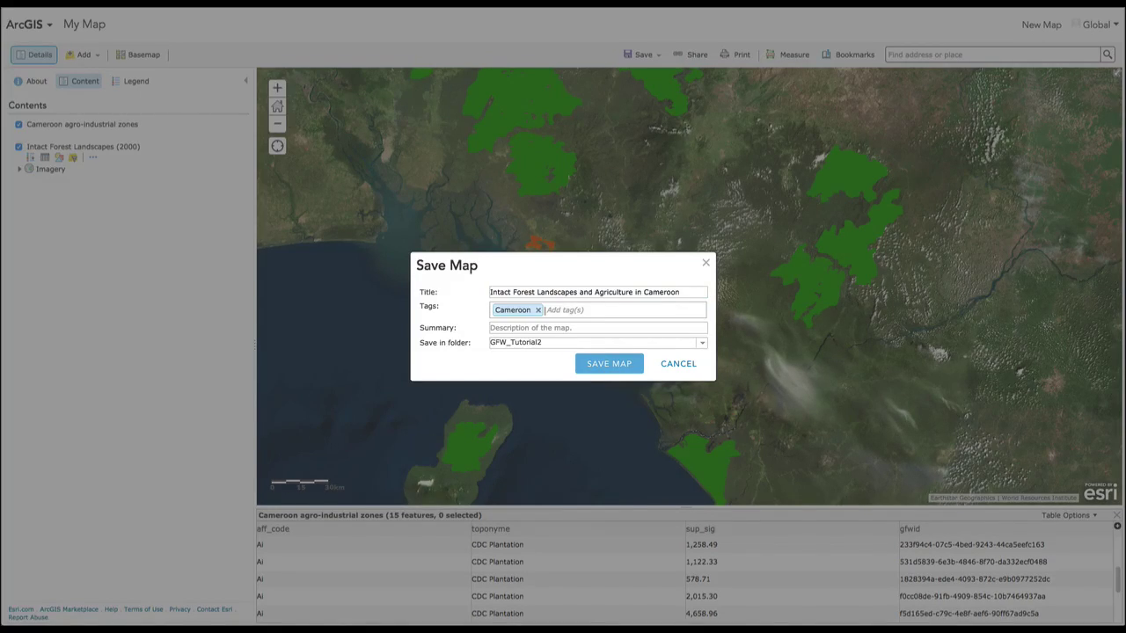
{"action": "type", "text": "agriculture"}
{"action": "key", "text": "Return"}
{"action": "type", "text": "forests"}
{"action": "key", "text": "Return"}
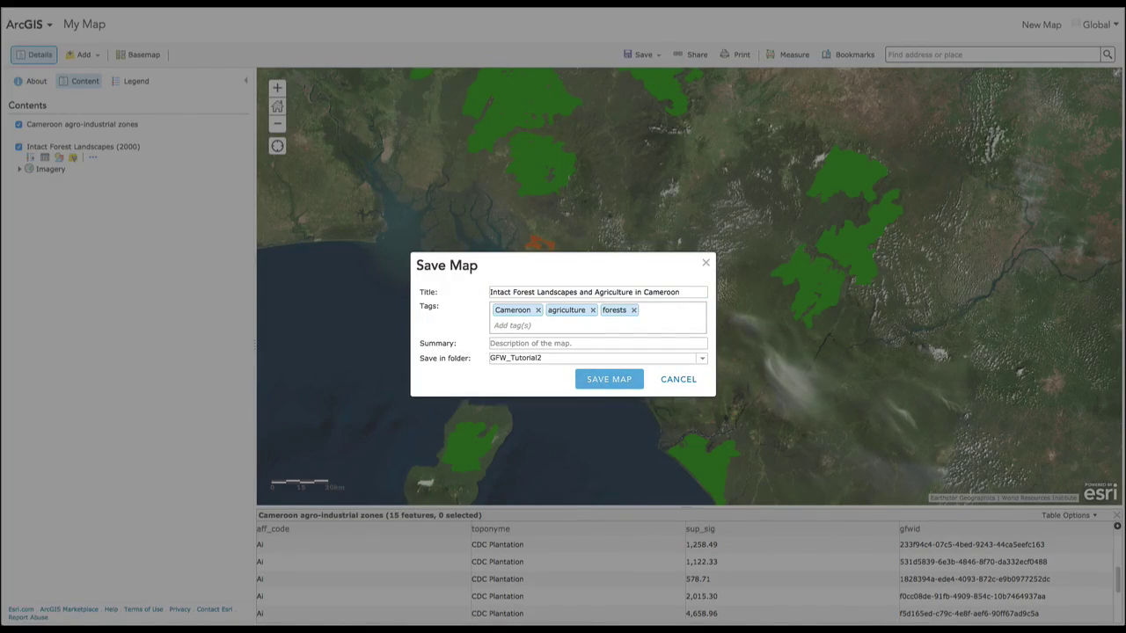
Add the summary 'This map shows Intact Forest Landscapes and Agro-Industrial Zones in Cameroon.' and save.
{"action": "left_click", "coordinate": [552, 341]}
{"action": "type", "text": "This ma"}
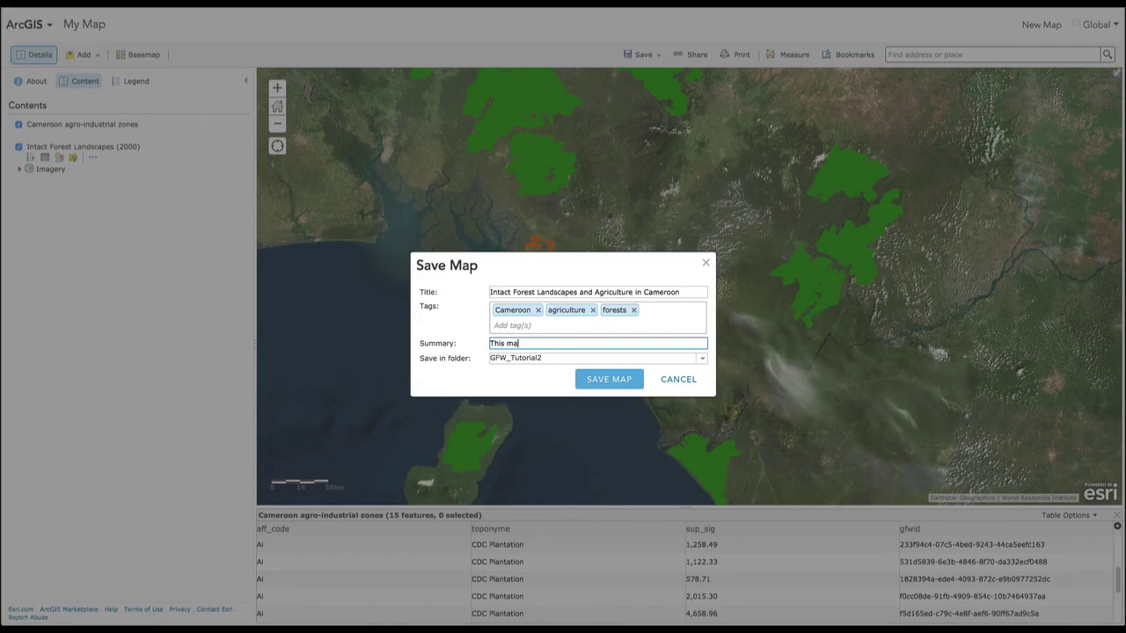
{"action": "type", "text": "p shows Intact Forest Landscapes and Agro-Industrial Zones "}
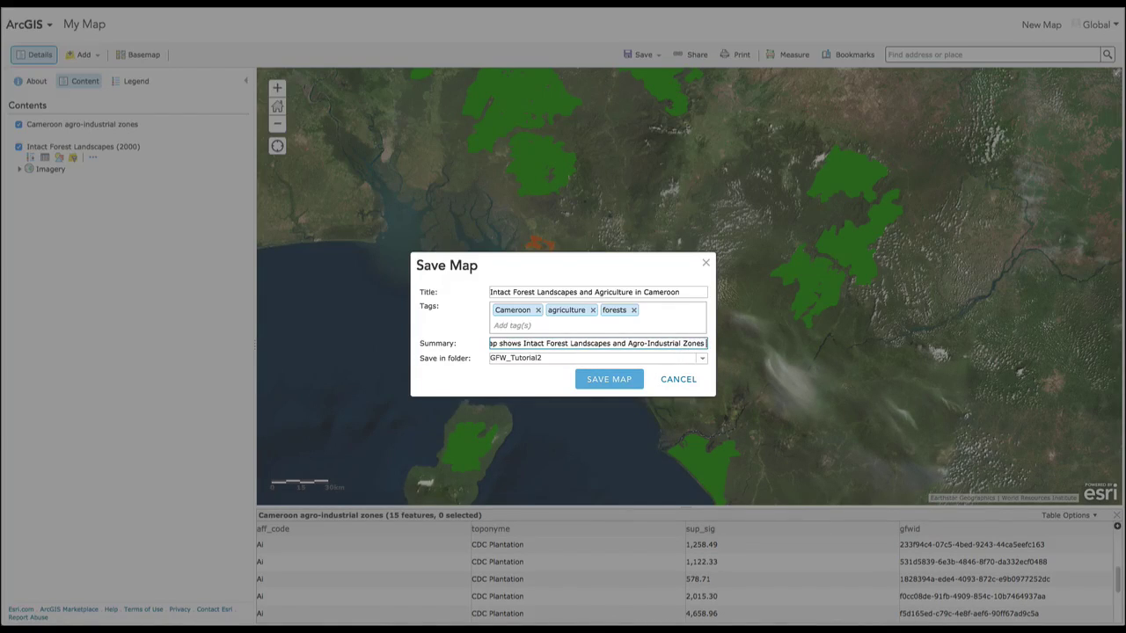
{"action": "type", "text": "in Cameroon."}
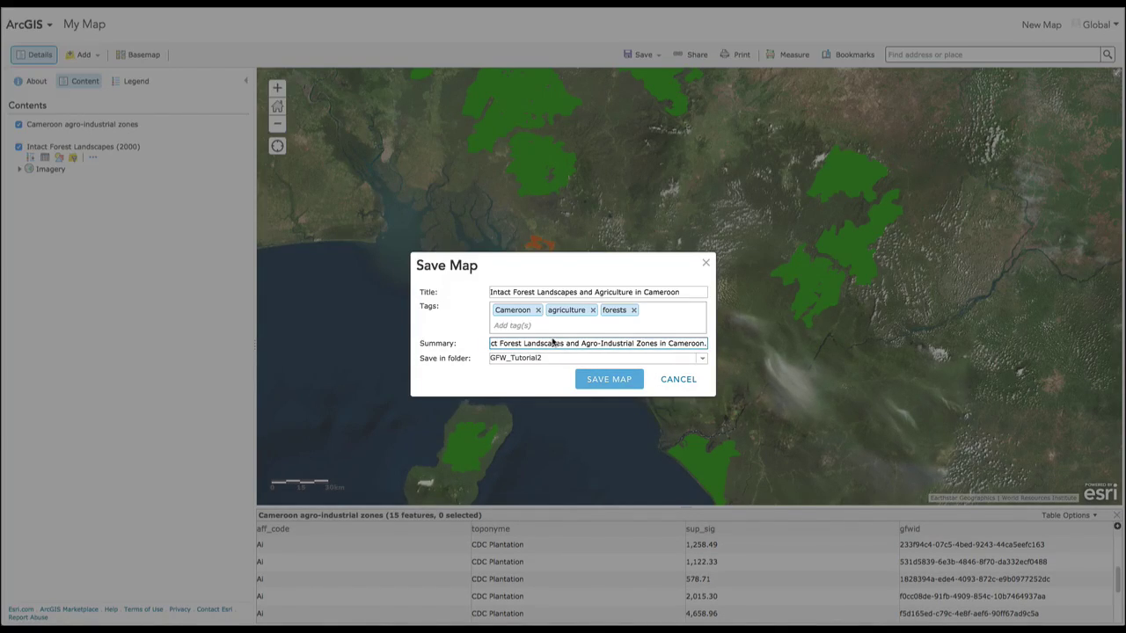
{"action": "left_click", "coordinate": [640, 384]}
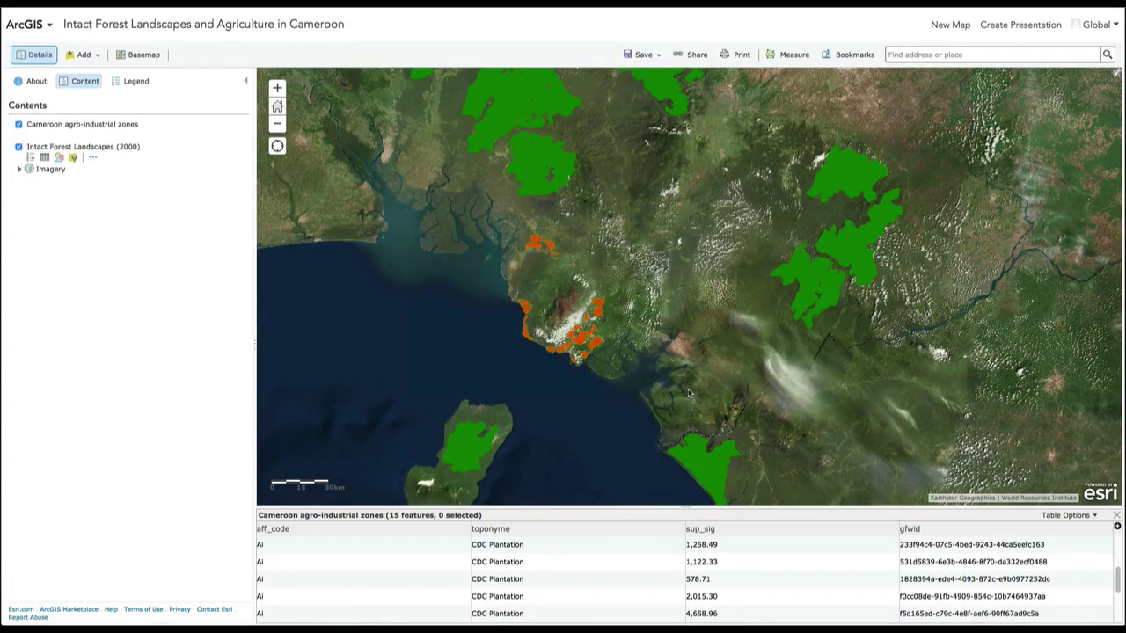
Share the Cameroon forest map with Everyone (public), then cancel out of Create a Web App.
{"action": "left_click", "coordinate": [697, 55]}
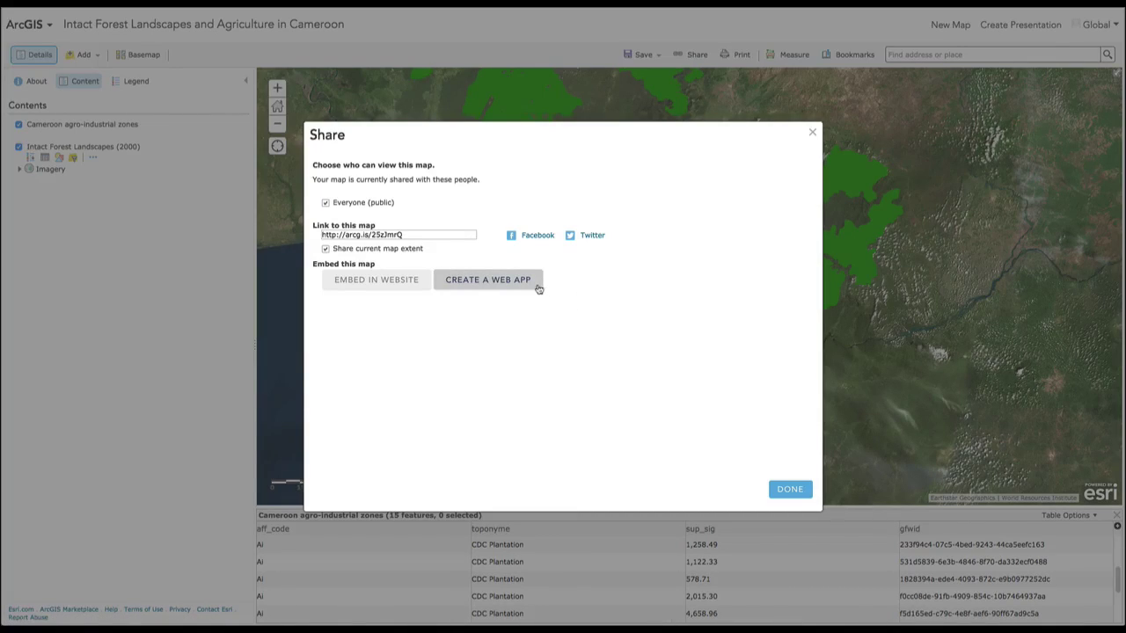
{"action": "left_click", "coordinate": [488, 279]}
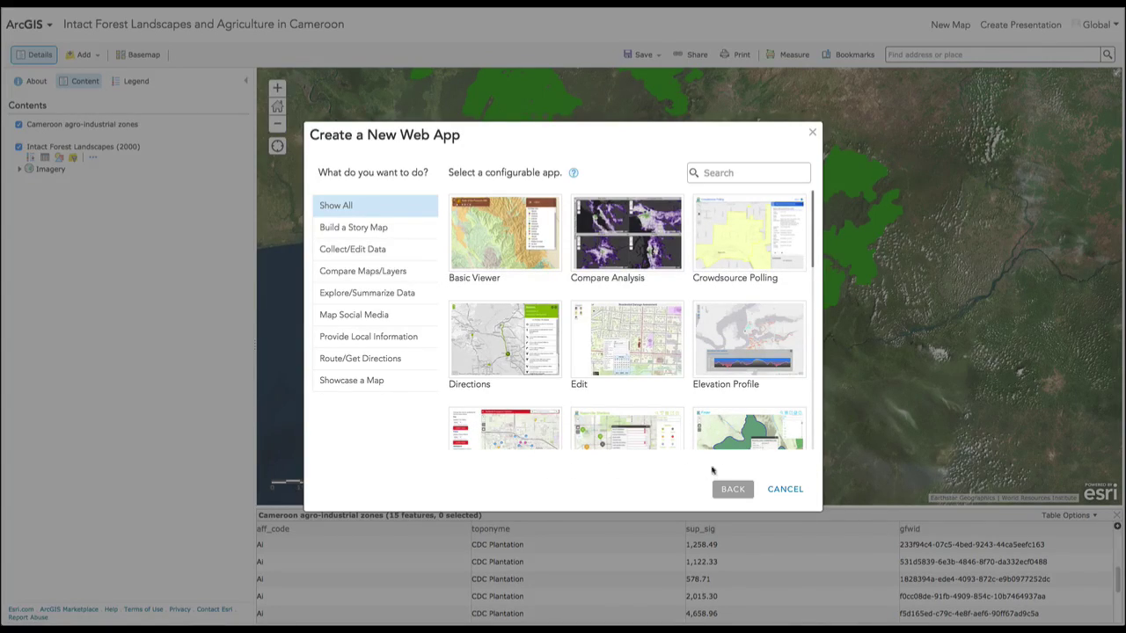
{"action": "left_click", "coordinate": [779, 489]}
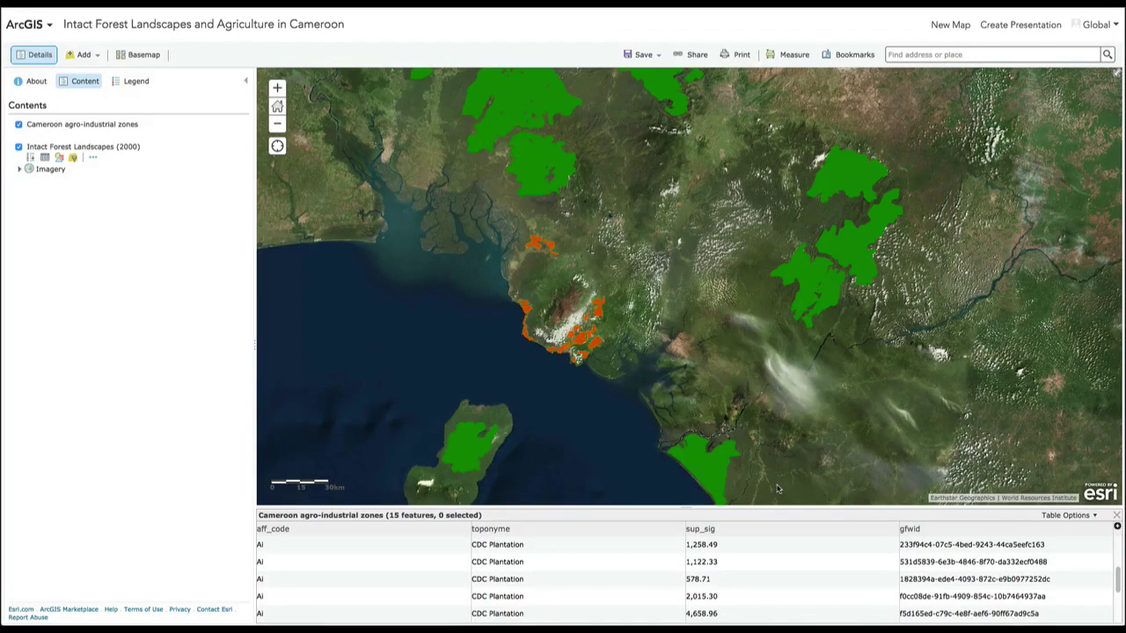